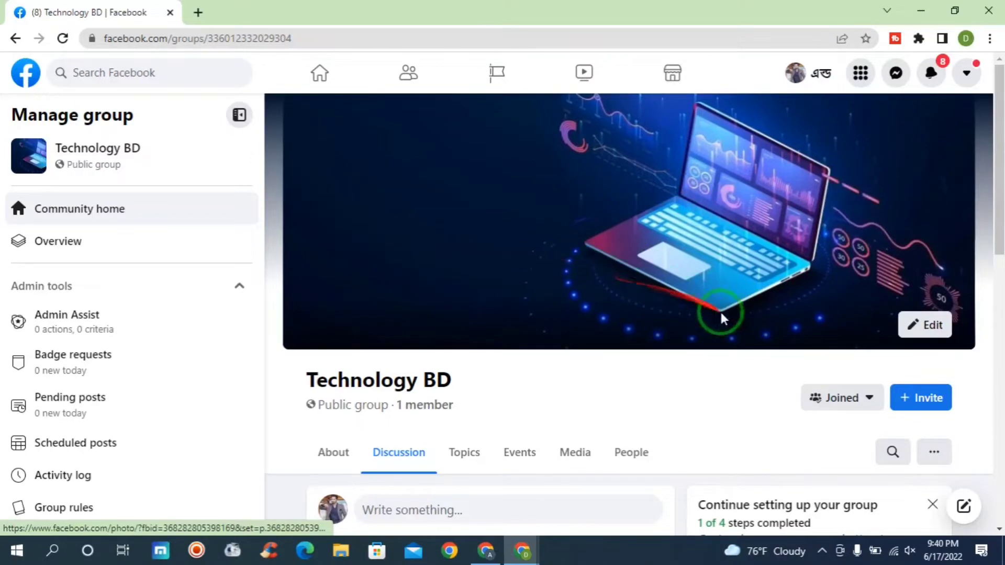
{"action": "scroll", "coordinate": [723, 314], "scroll_direction": "down", "scroll_amount": 1}
{"action": "scroll", "coordinate": [689, 332], "scroll_direction": "down", "scroll_amount": 2}
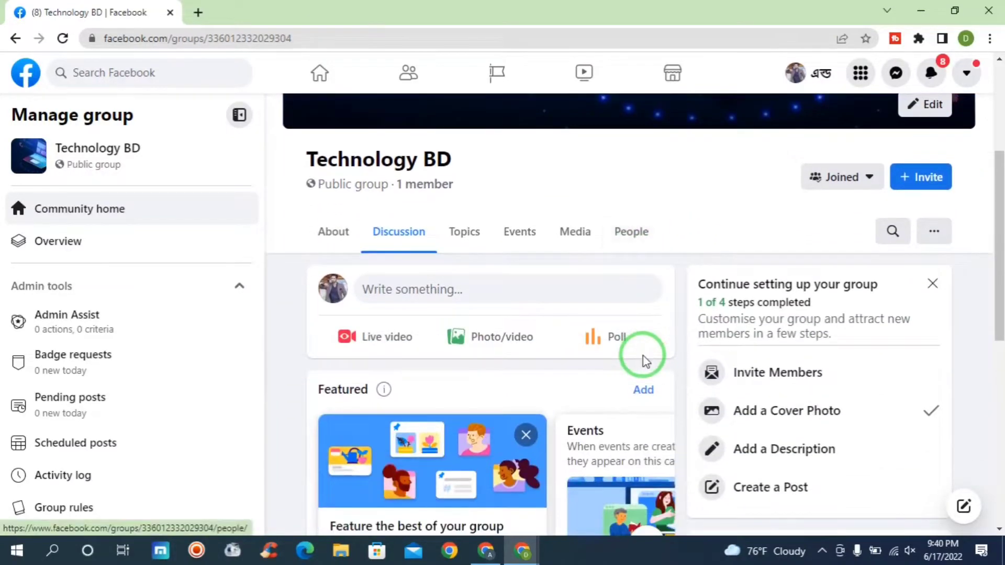
{"action": "scroll", "coordinate": [601, 359], "scroll_direction": "up", "scroll_amount": 3}
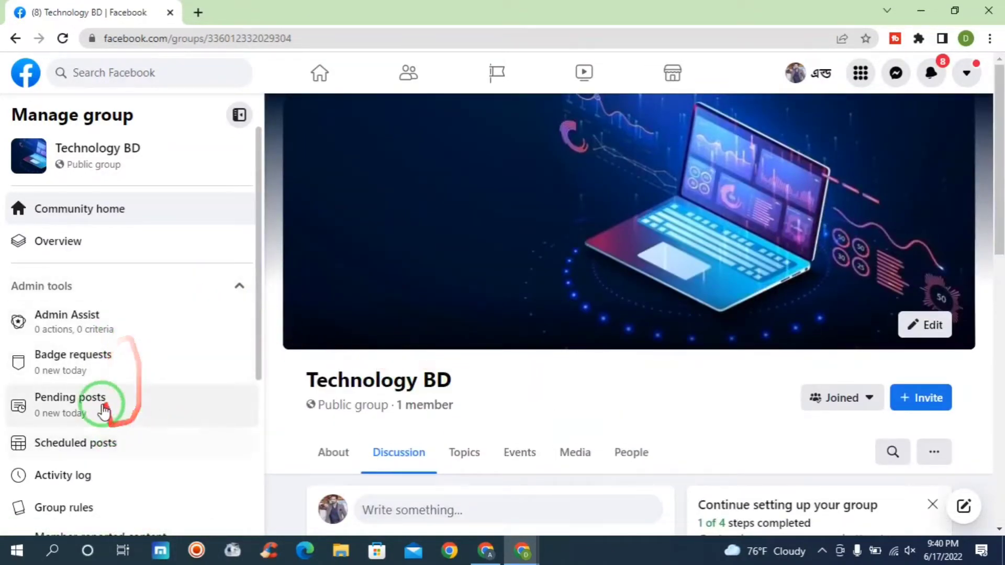
{"action": "scroll", "coordinate": [101, 408], "scroll_direction": "down", "scroll_amount": 4}
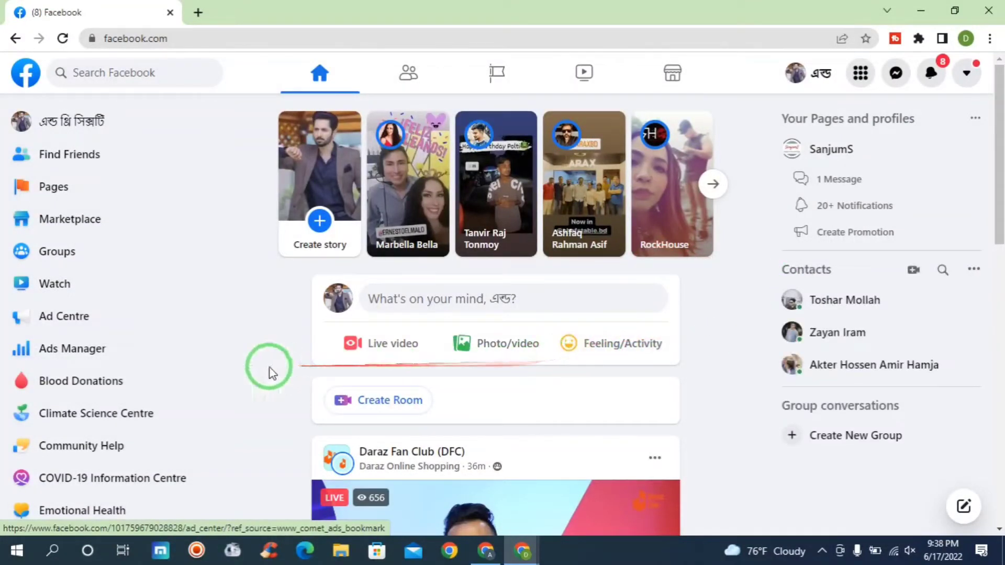
Start a new Facebook group, name it Technology BD and set its privacy to Public
{"action": "left_click", "coordinate": [90, 253]}
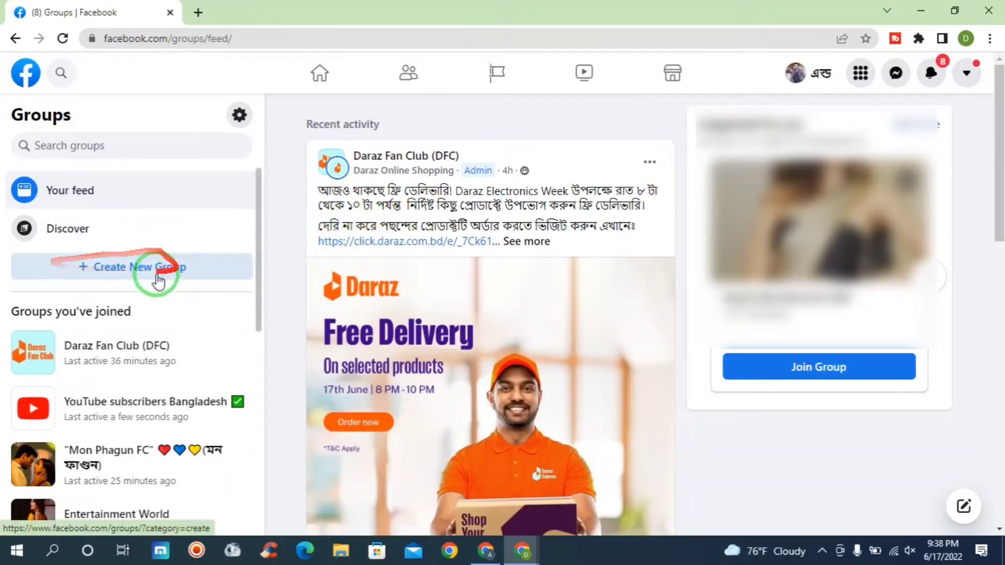
{"action": "left_click", "coordinate": [135, 266]}
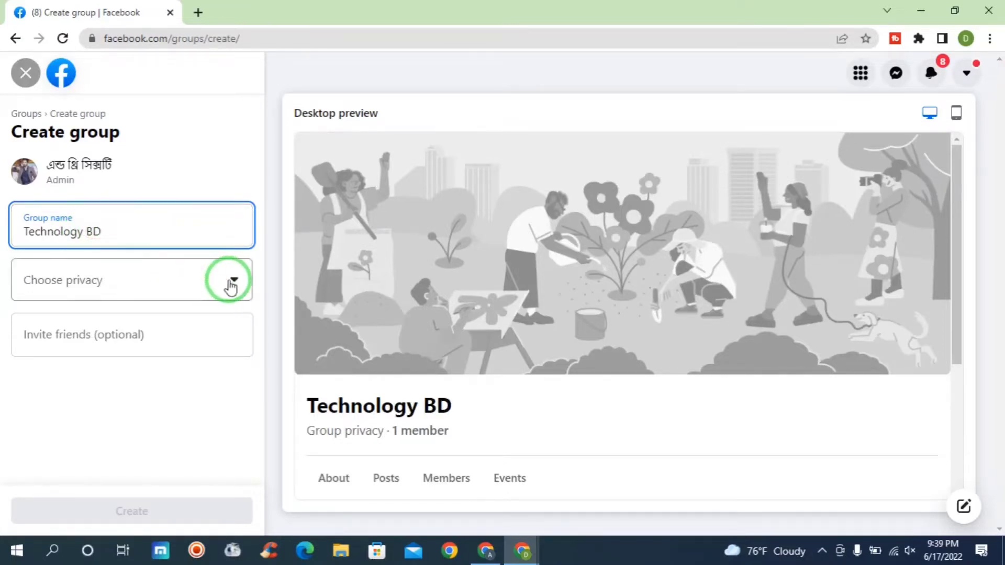
{"action": "left_click", "coordinate": [232, 280]}
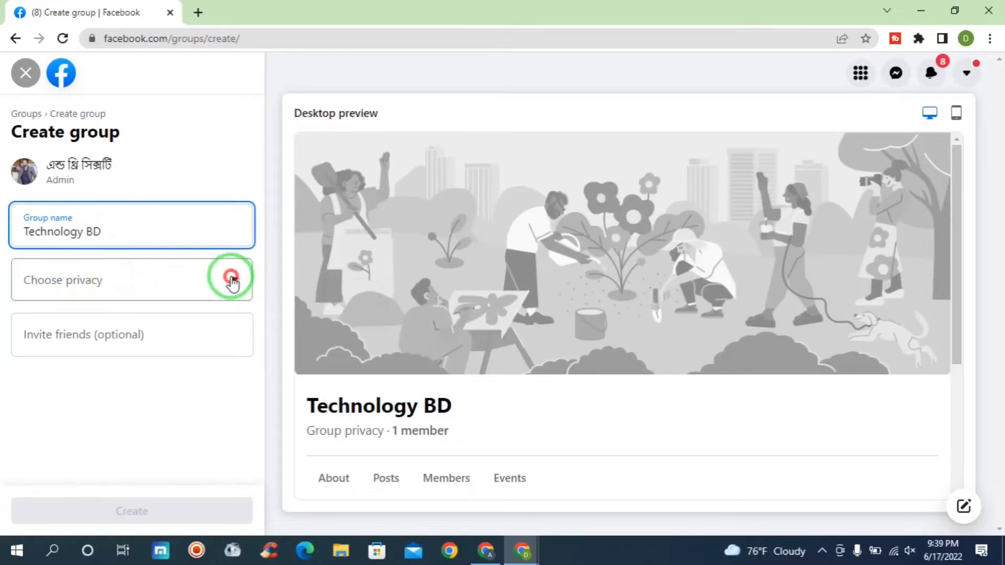
{"action": "left_click", "coordinate": [48, 321]}
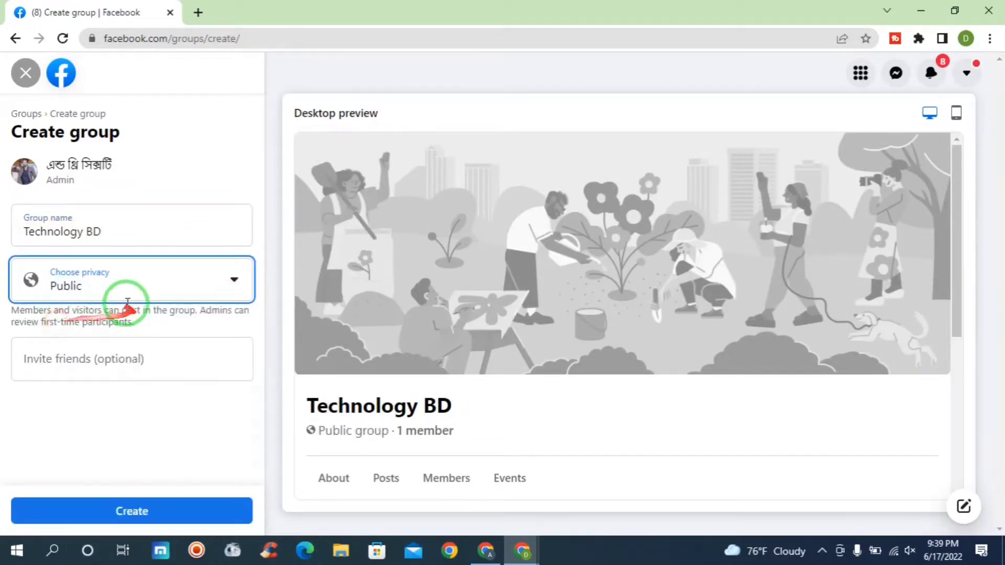
{"action": "left_click", "coordinate": [119, 359]}
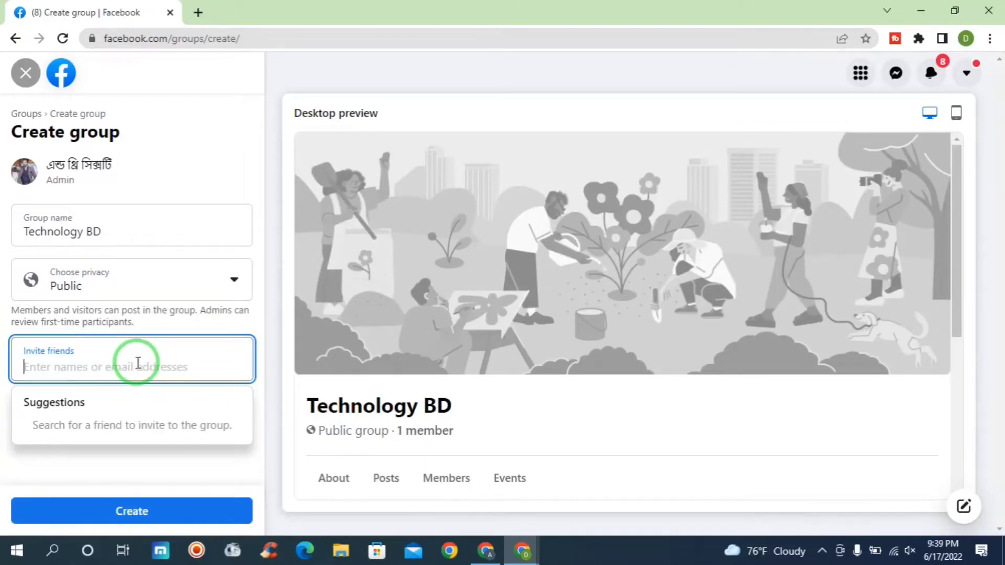
{"action": "type", "text": "s"}
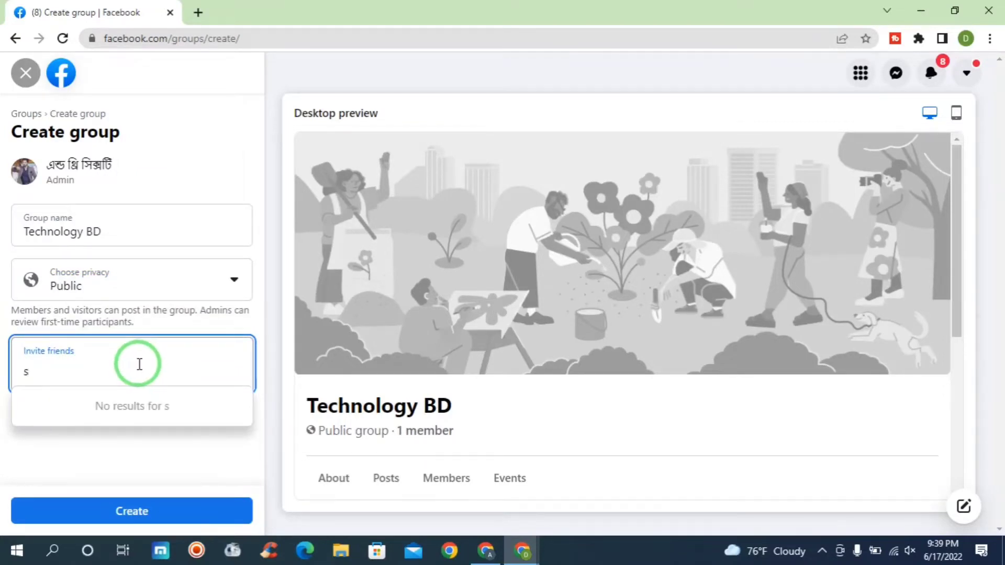
{"action": "key", "text": "BackSpace"}
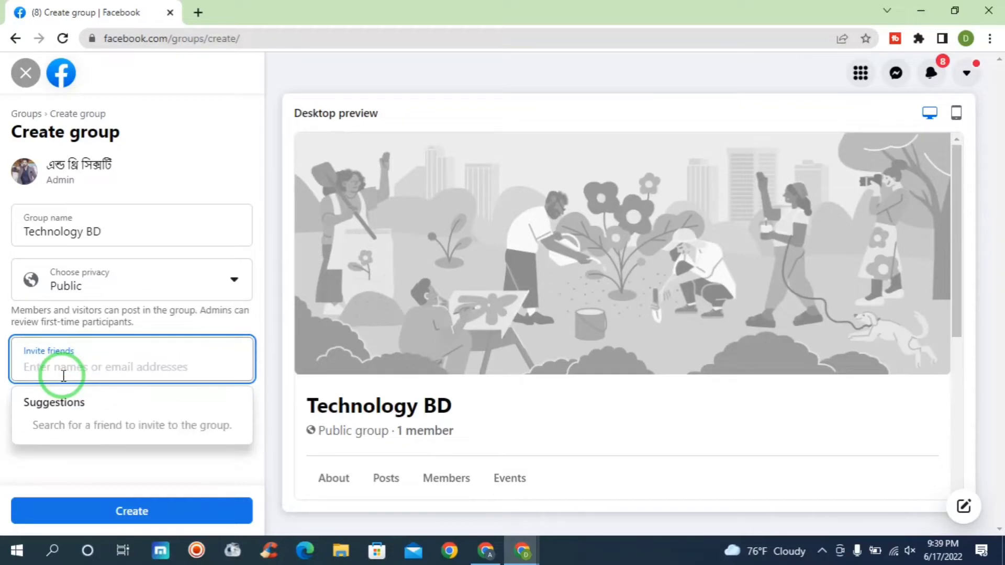
{"action": "left_click", "coordinate": [95, 471]}
{"action": "left_click", "coordinate": [116, 371]}
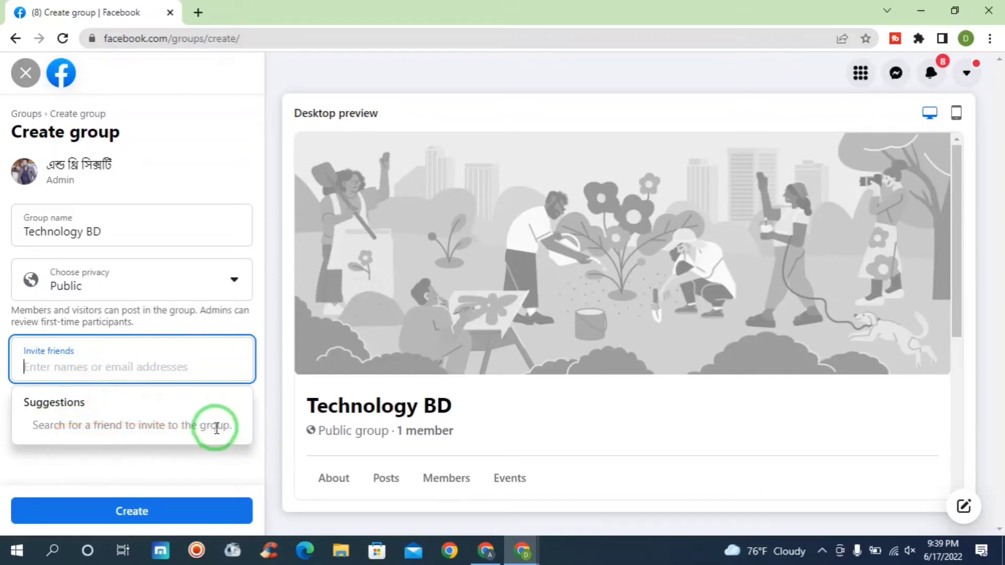
{"action": "left_click", "coordinate": [110, 422]}
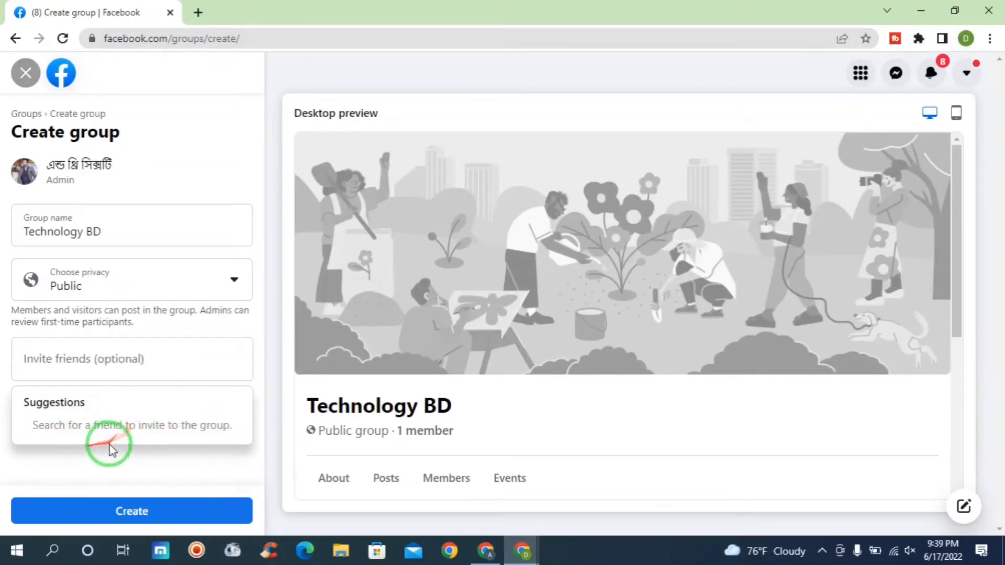
{"action": "left_click", "coordinate": [122, 446]}
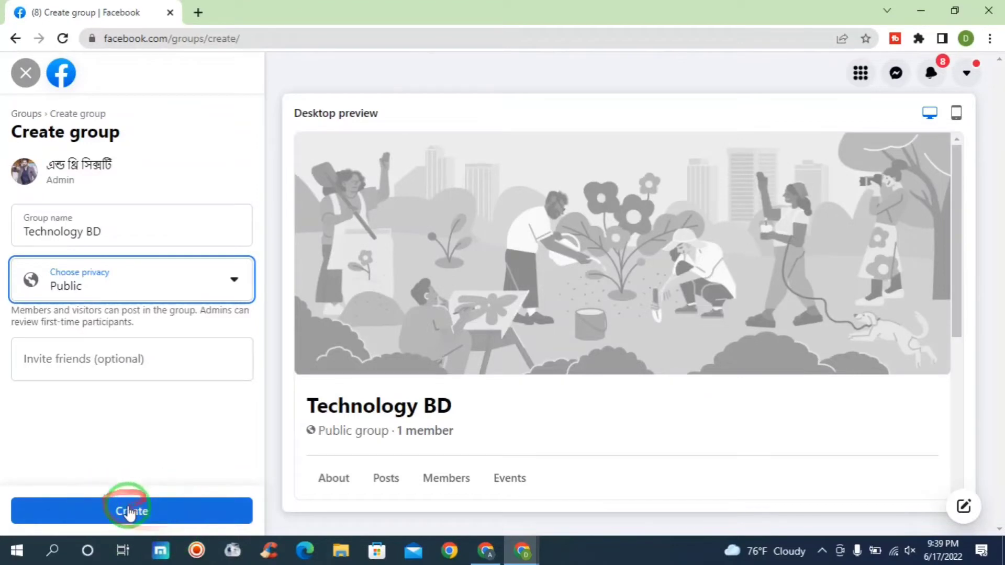
Create the Technology BD group with the entered name and privacy, without inviting any friends
{"action": "left_click", "coordinate": [130, 511]}
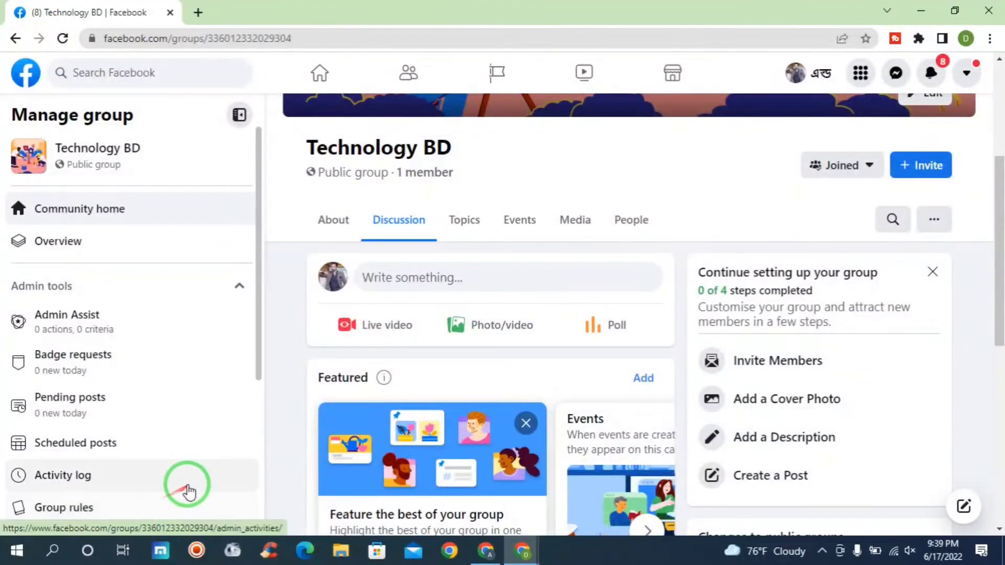
Upload the image technology-1-1-1280x481 from the Desktop folder as the group's cover photo
{"action": "scroll", "coordinate": [387, 301], "scroll_direction": "up", "scroll_amount": 3}
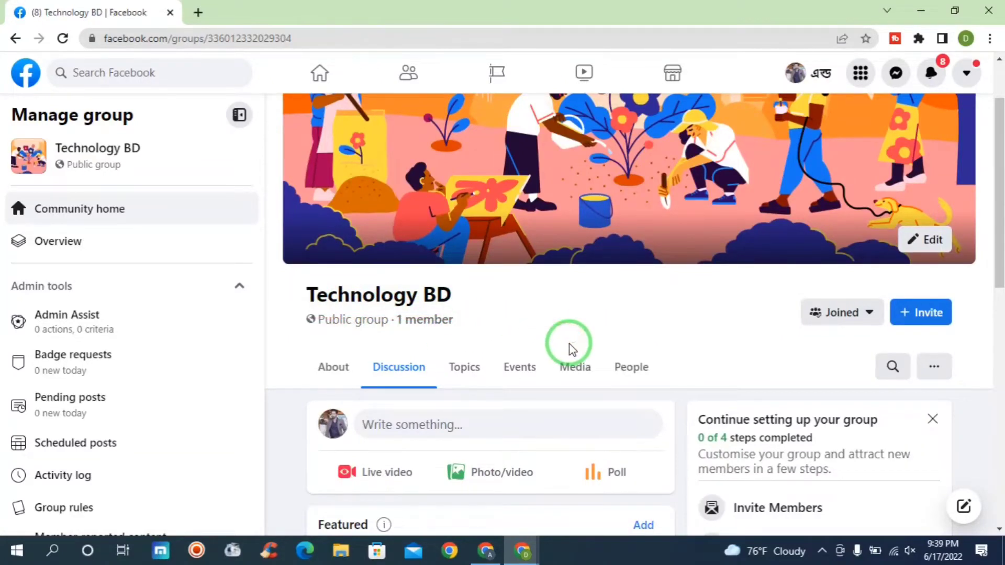
{"action": "scroll", "coordinate": [574, 345], "scroll_direction": "up", "scroll_amount": 2}
{"action": "scroll", "coordinate": [572, 350], "scroll_direction": "down", "scroll_amount": 2}
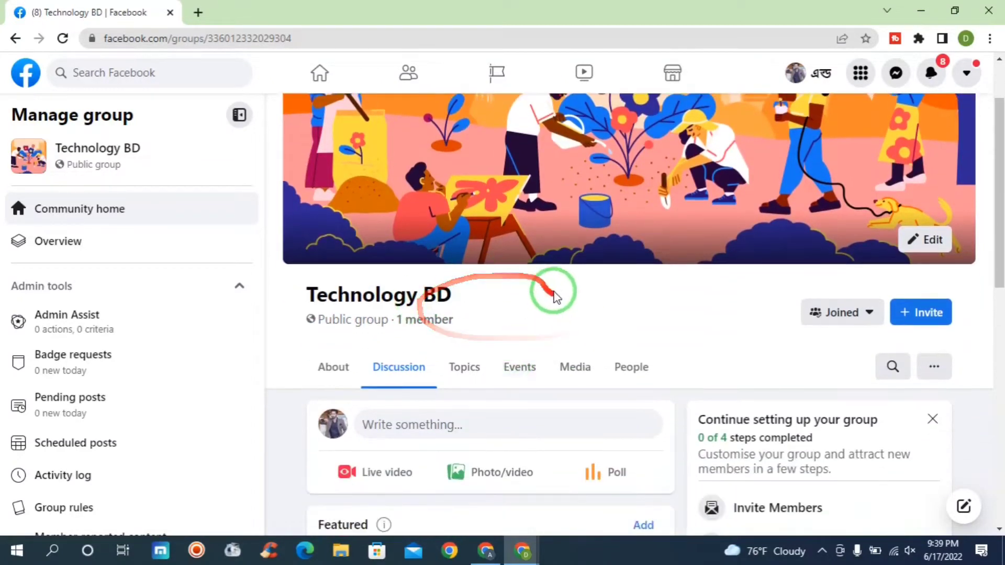
{"action": "scroll", "coordinate": [555, 291], "scroll_direction": "up", "scroll_amount": 2}
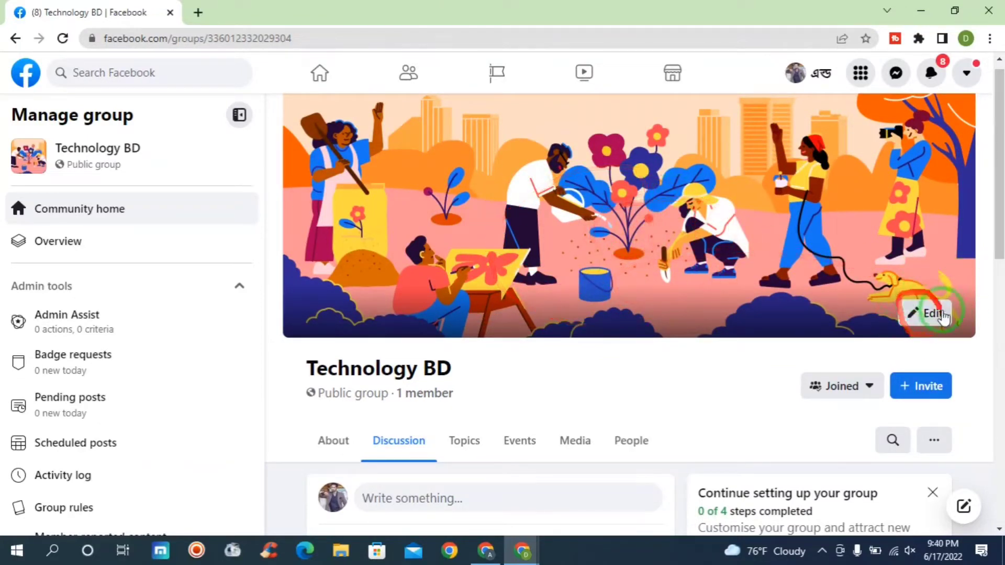
{"action": "left_click", "coordinate": [922, 314]}
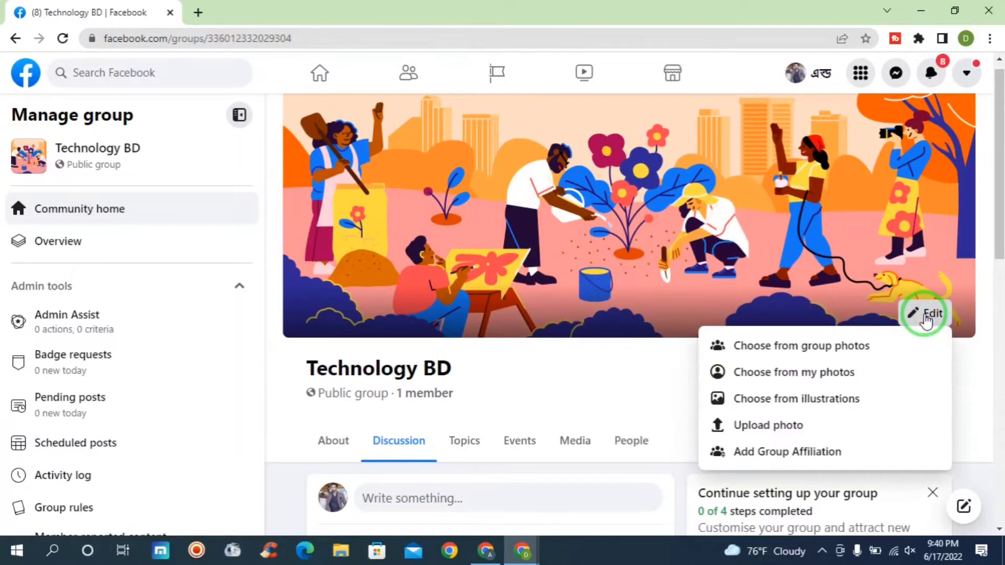
{"action": "left_click", "coordinate": [766, 427]}
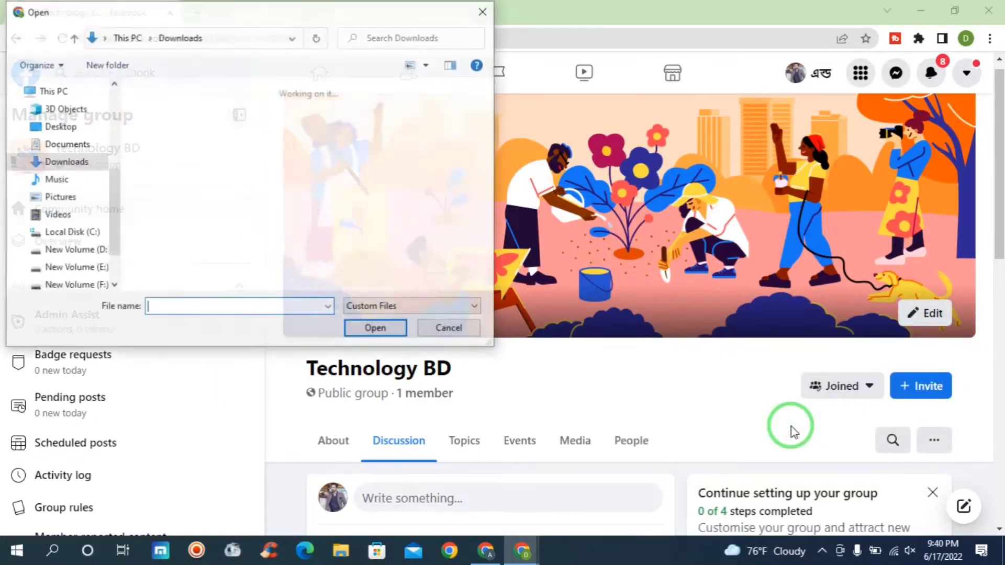
{"action": "left_click", "coordinate": [56, 130]}
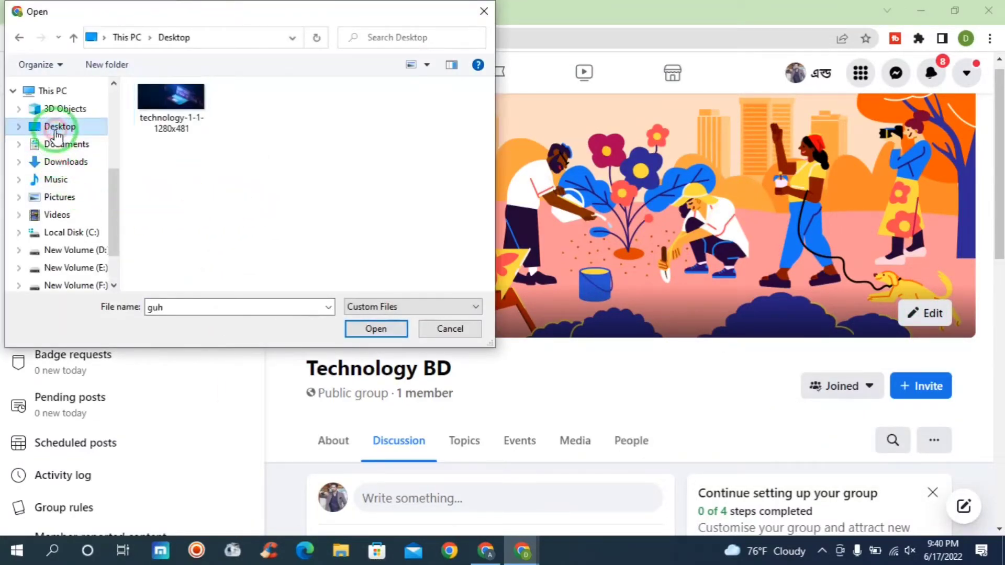
{"action": "left_click", "coordinate": [176, 113]}
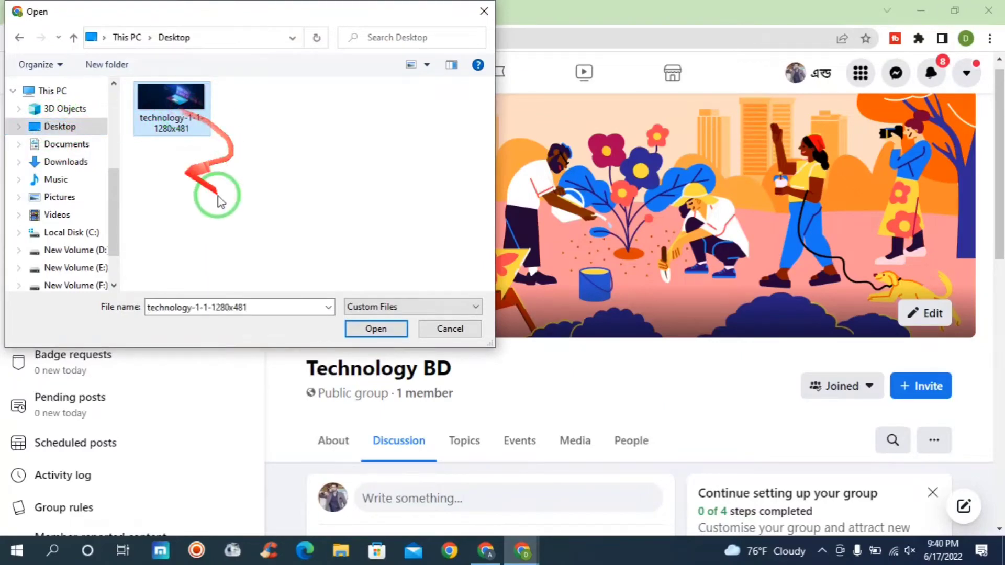
{"action": "left_click", "coordinate": [375, 330]}
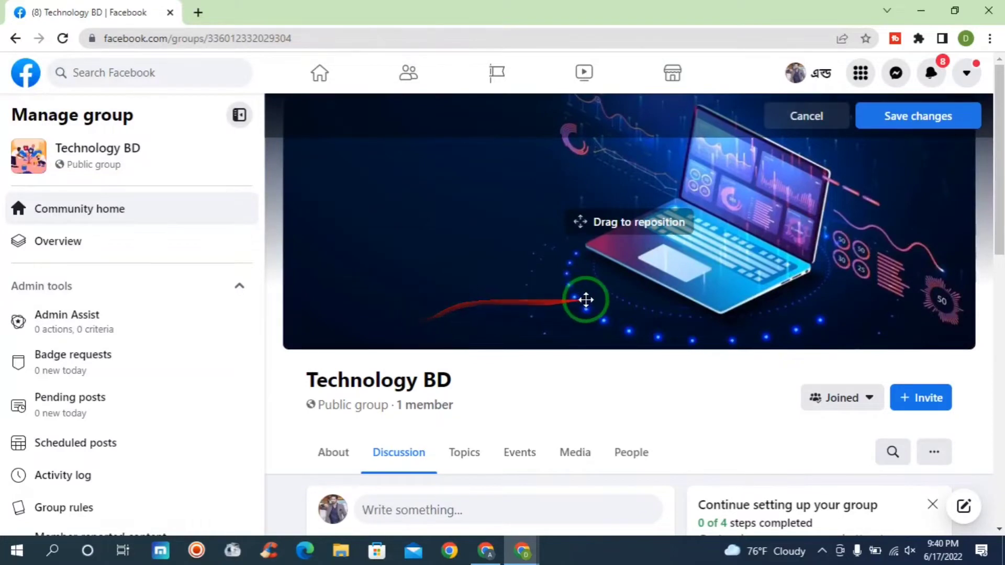
Shift the cover photo slightly upward within its frame and save the cover changes
{"action": "mouse_move", "coordinate": [621, 223]}
{"action": "left_mouse_down"}
{"action": "mouse_move", "coordinate": [626, 239]}
{"action": "mouse_move", "coordinate": [629, 199]}
{"action": "left_mouse_up"}
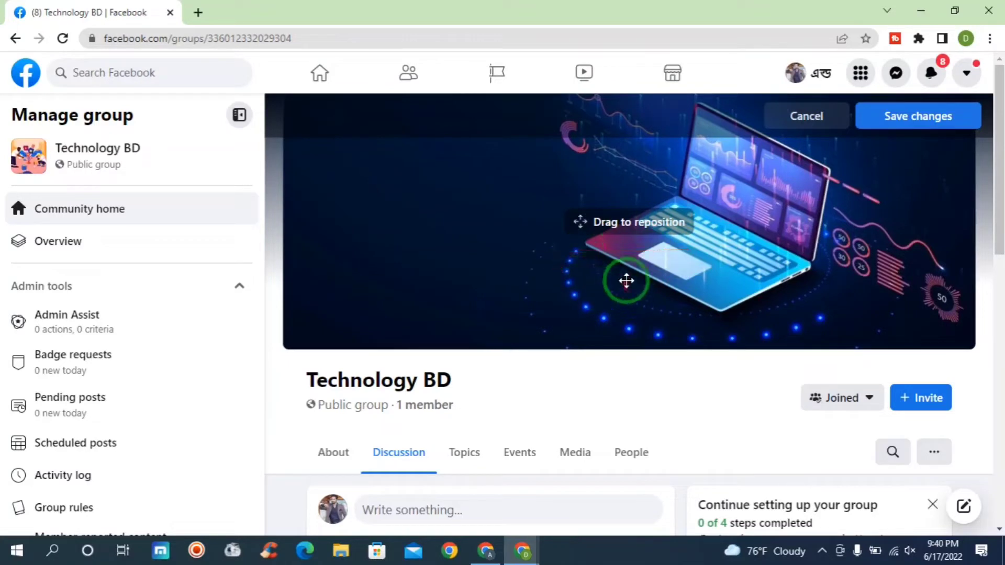
{"action": "left_click", "coordinate": [925, 116]}
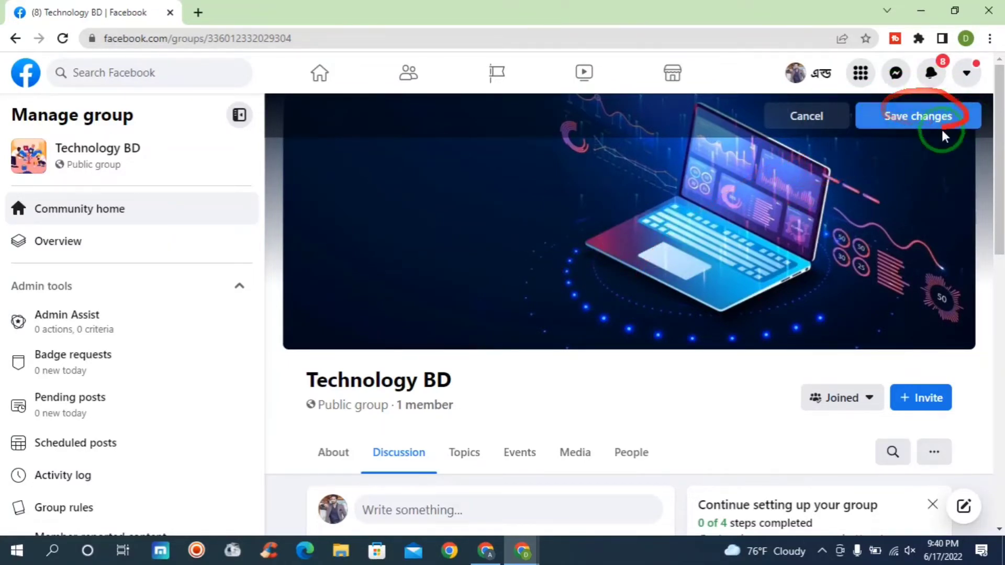
{"action": "left_click", "coordinate": [919, 118]}
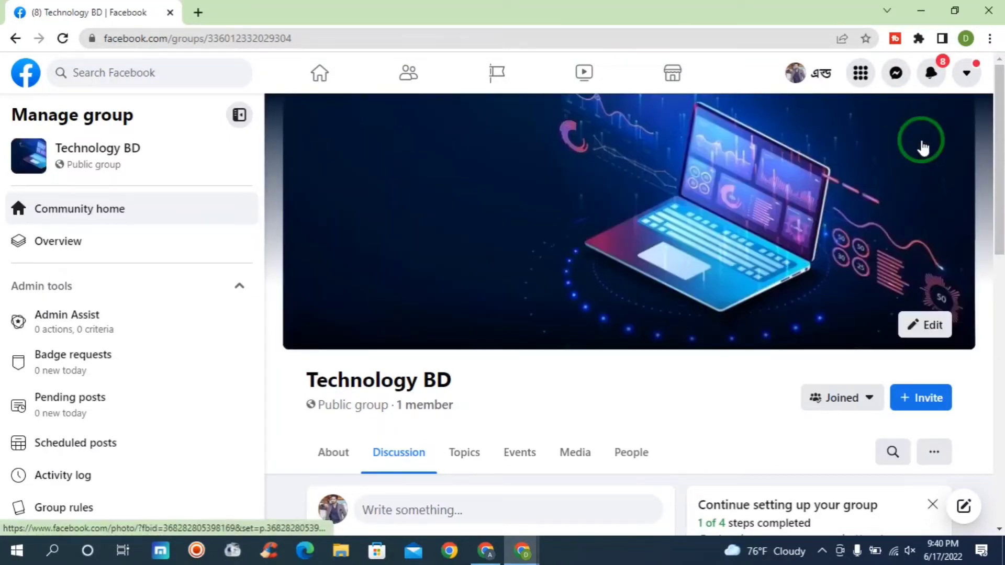
Open the settings page of the Technology BD group
{"action": "mouse_move", "coordinate": [691, 170]}
{"action": "left_mouse_down"}
{"action": "mouse_move", "coordinate": [653, 193]}
{"action": "mouse_move", "coordinate": [702, 177]}
{"action": "left_mouse_up"}
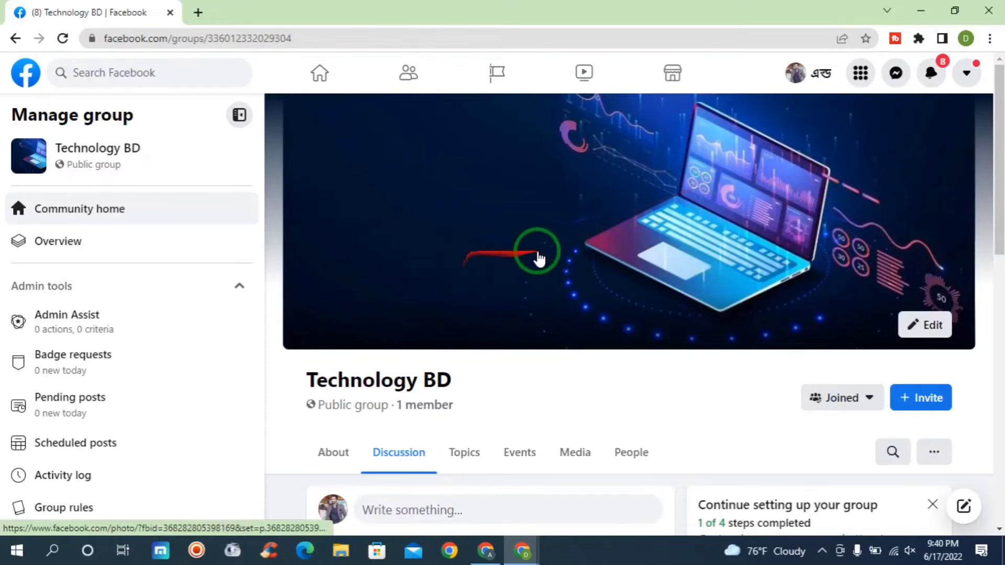
{"action": "scroll", "coordinate": [709, 337], "scroll_direction": "down", "scroll_amount": 2}
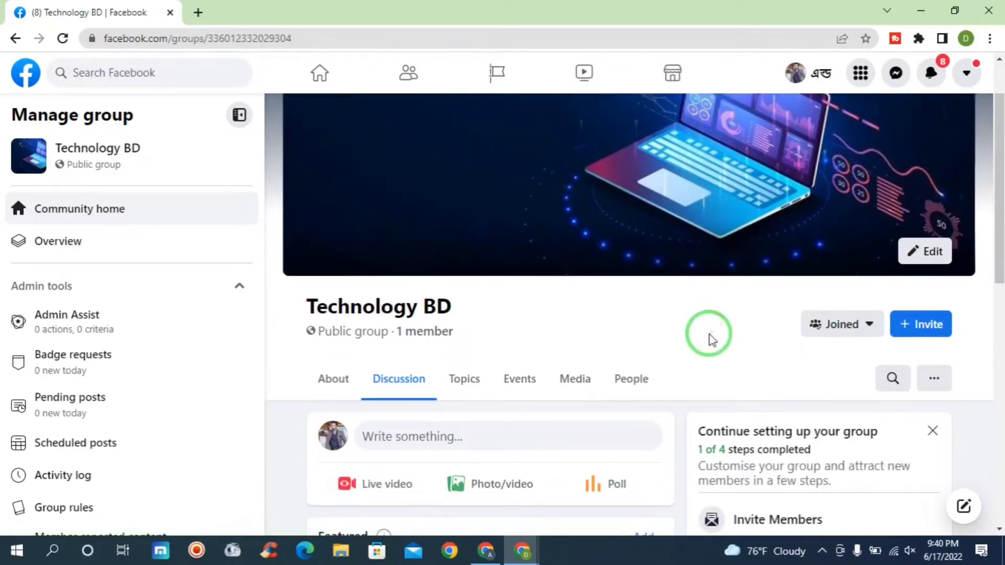
{"action": "scroll", "coordinate": [647, 356], "scroll_direction": "down", "scroll_amount": 3}
{"action": "scroll", "coordinate": [644, 360], "scroll_direction": "up", "scroll_amount": 4}
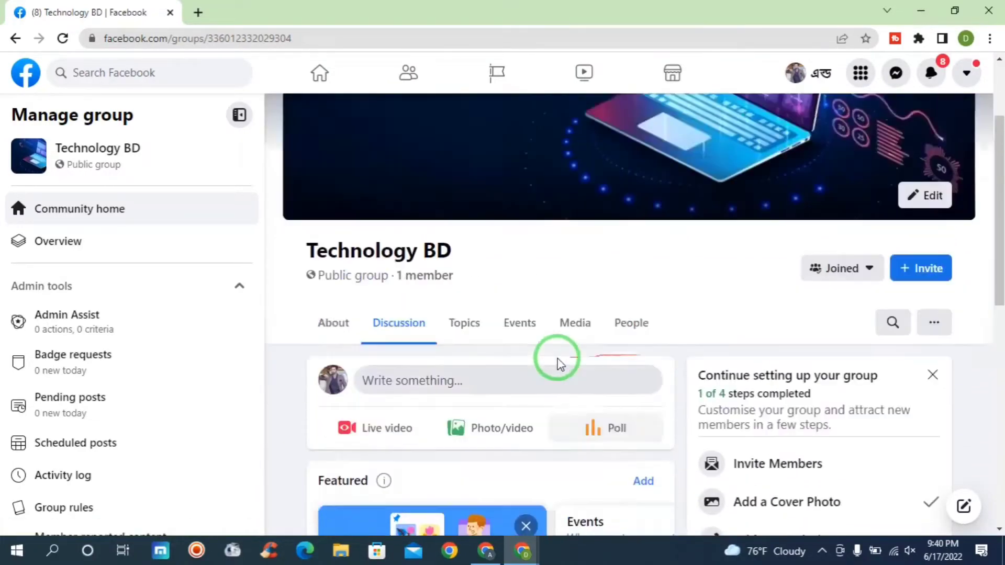
{"action": "scroll", "coordinate": [102, 407], "scroll_direction": "down", "scroll_amount": 5}
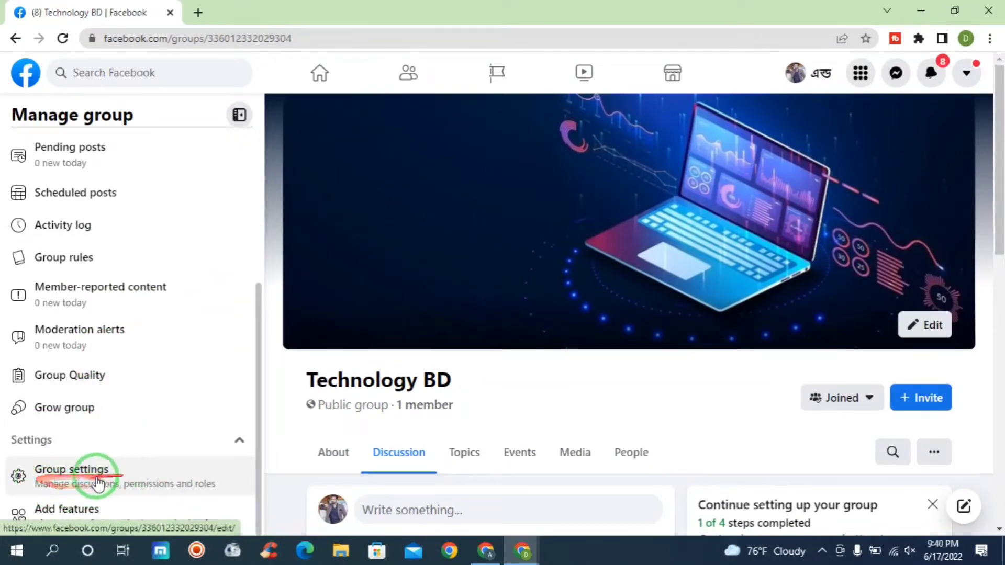
{"action": "left_click", "coordinate": [81, 475]}
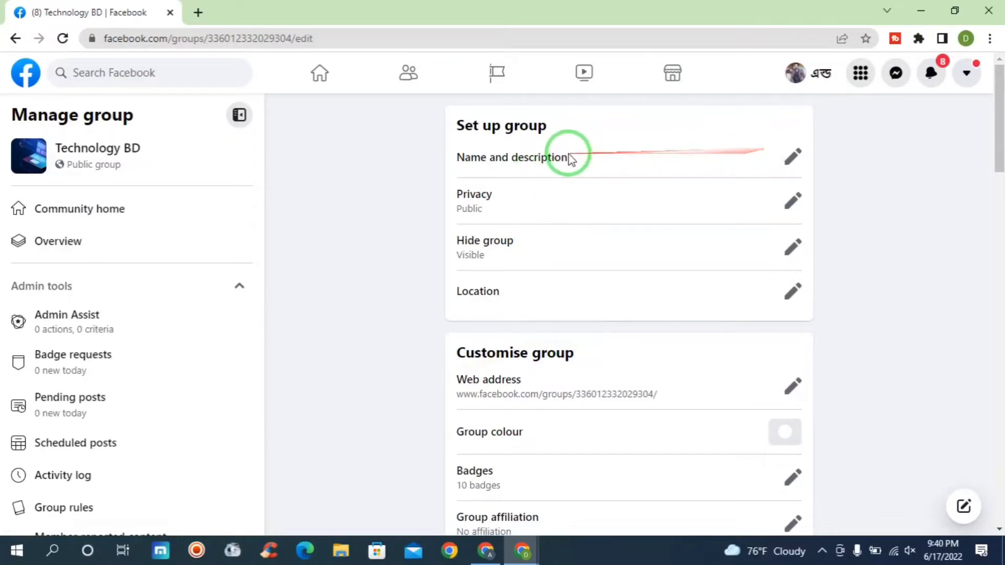
Enter the group description "This Group is all about tech releted , you can upload any types of tech related video and photo here."
{"action": "left_click_drag", "start_coordinate": [553, 122], "coordinate": [454, 125]}
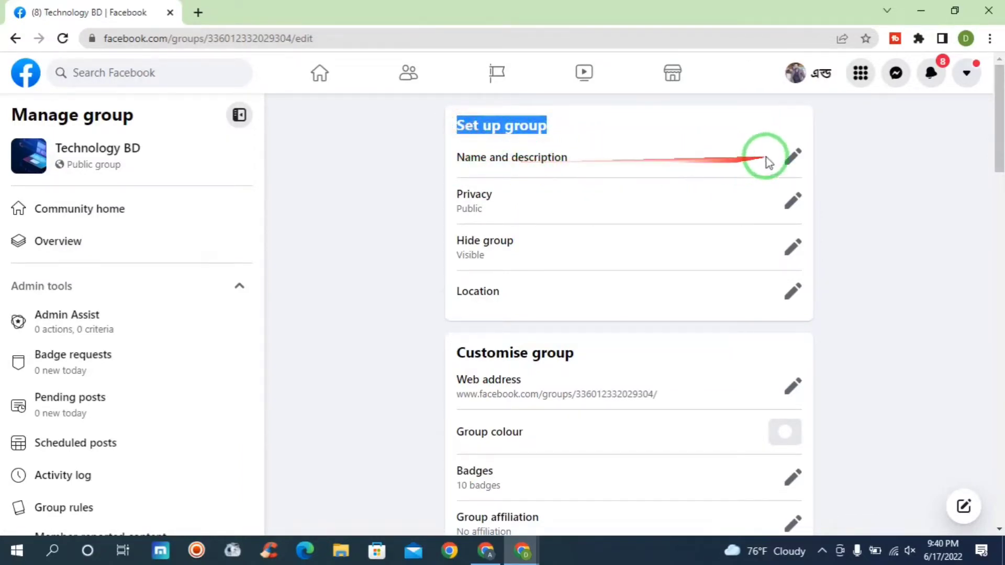
{"action": "left_click", "coordinate": [797, 155]}
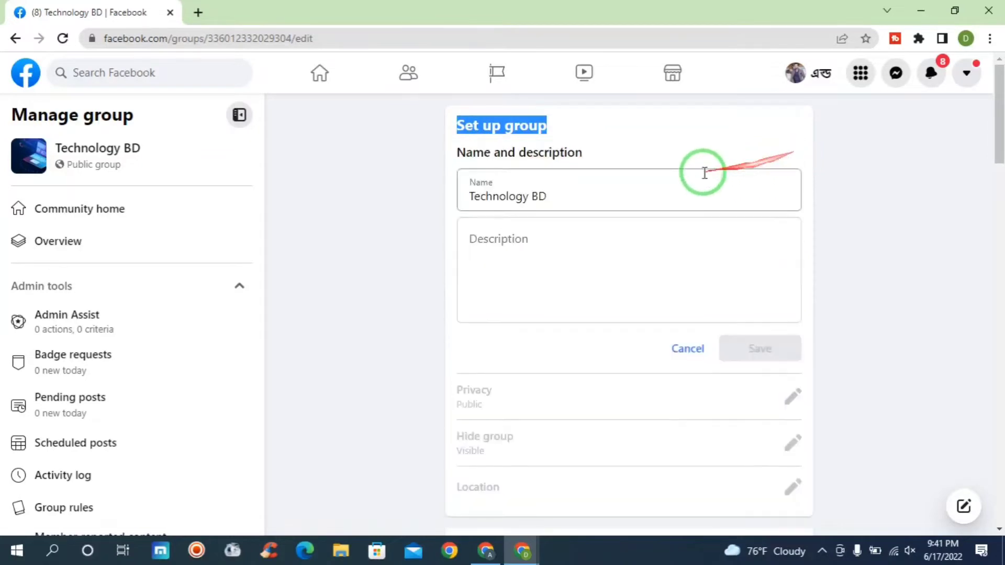
{"action": "left_click", "coordinate": [582, 199]}
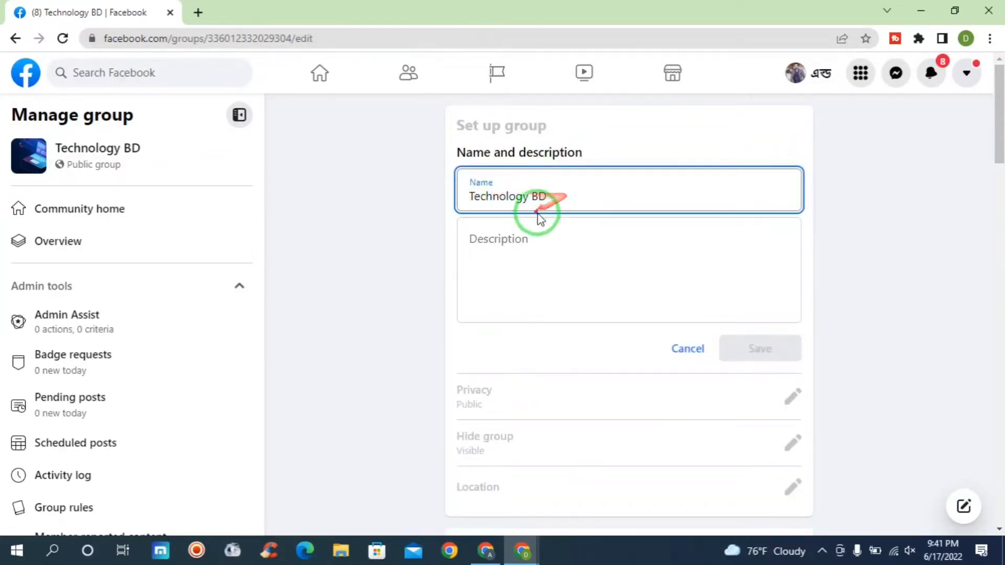
{"action": "left_click", "coordinate": [538, 242]}
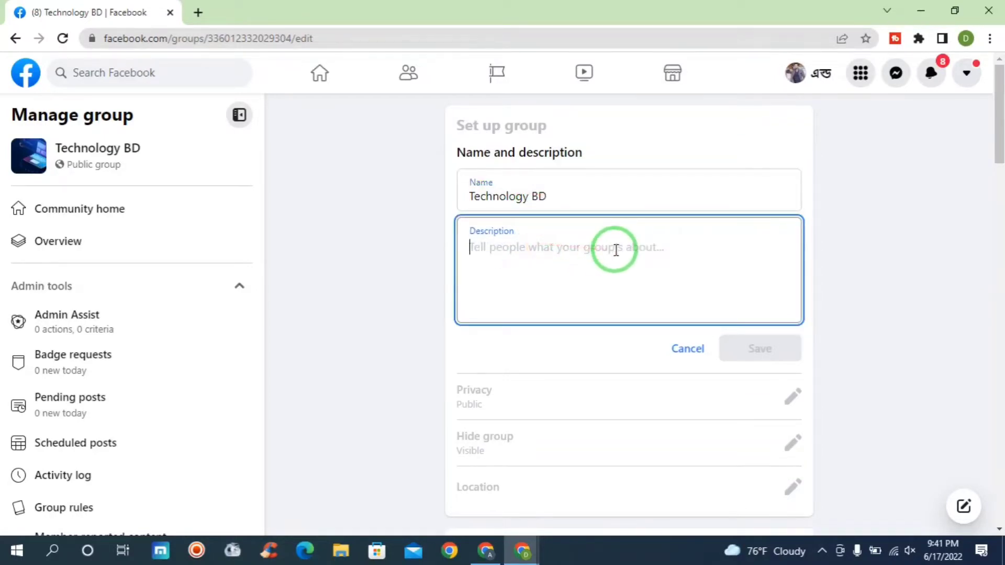
{"action": "type", "text": "T"}
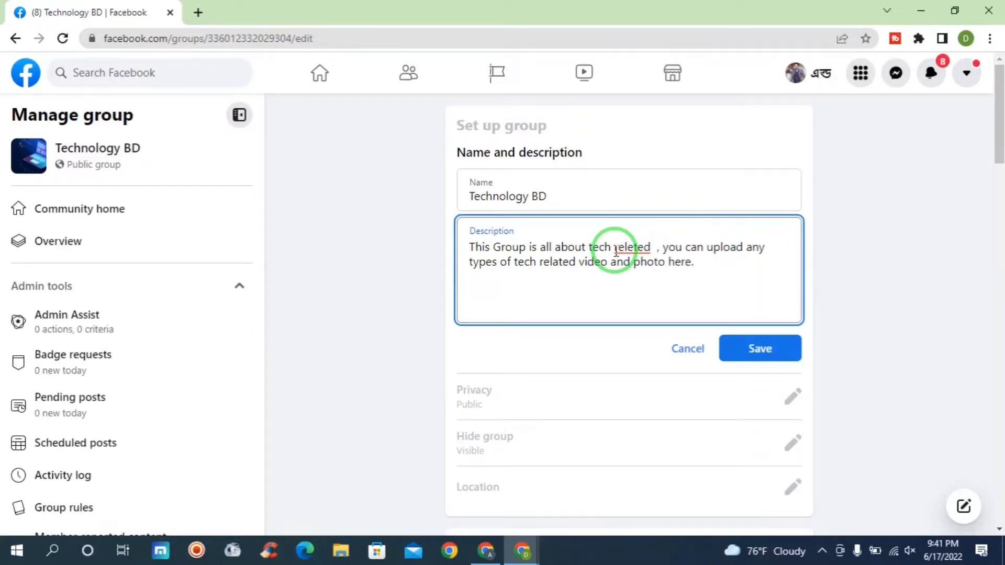
Save the group's new description
{"action": "left_click", "coordinate": [766, 345]}
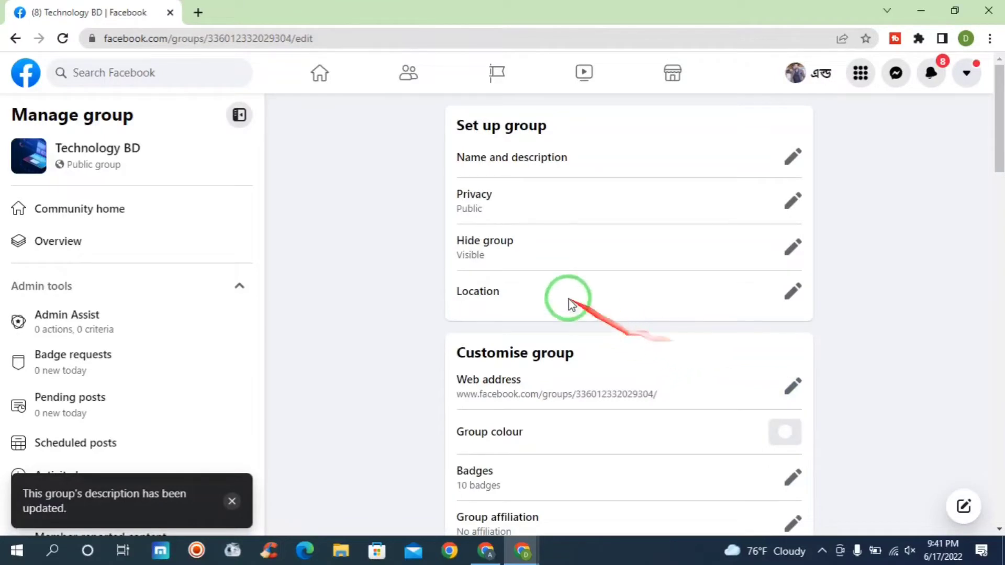
Try the Private option in the group's privacy setting and cancel the change
{"action": "left_click", "coordinate": [794, 201]}
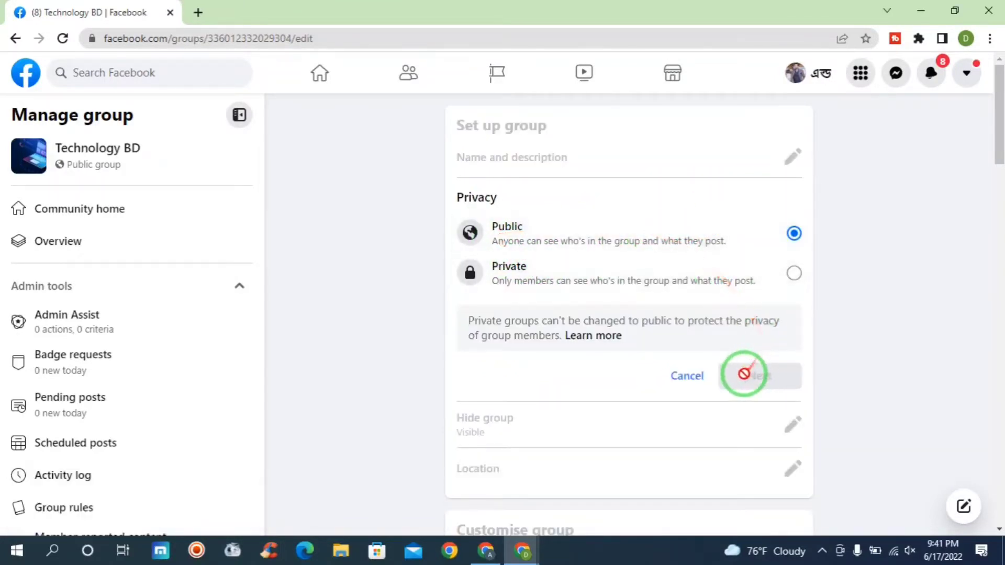
{"action": "left_click", "coordinate": [793, 273]}
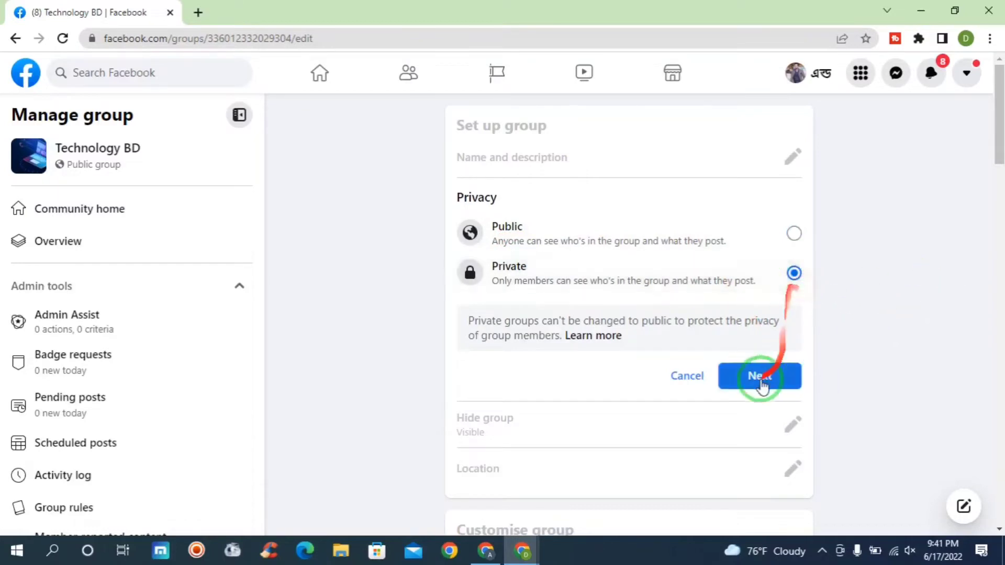
{"action": "left_click", "coordinate": [748, 237]}
{"action": "left_click", "coordinate": [691, 285]}
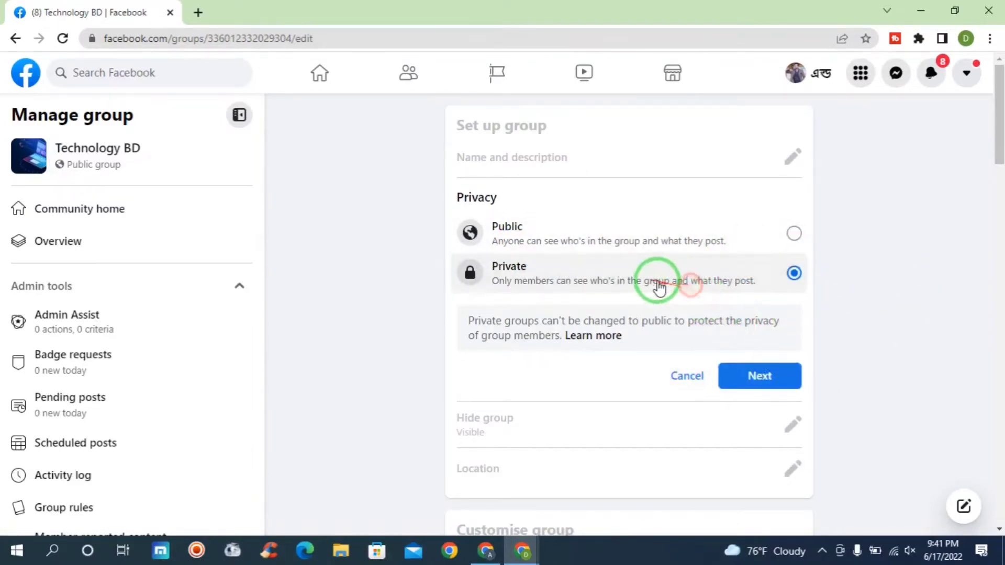
{"action": "left_click", "coordinate": [686, 374]}
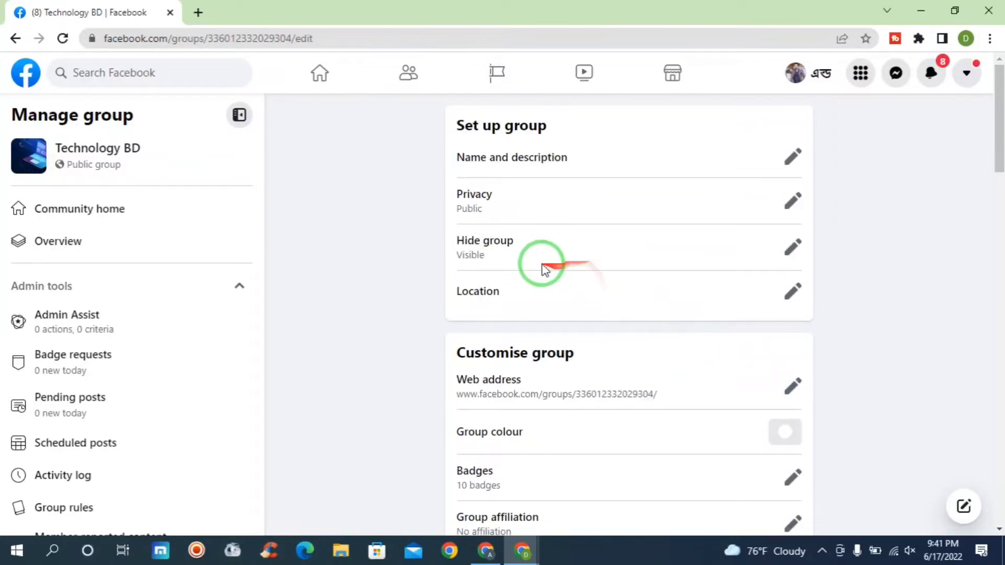
Review the group's Hide group and Location settings, and leave both without saving a change
{"action": "left_click", "coordinate": [793, 246]}
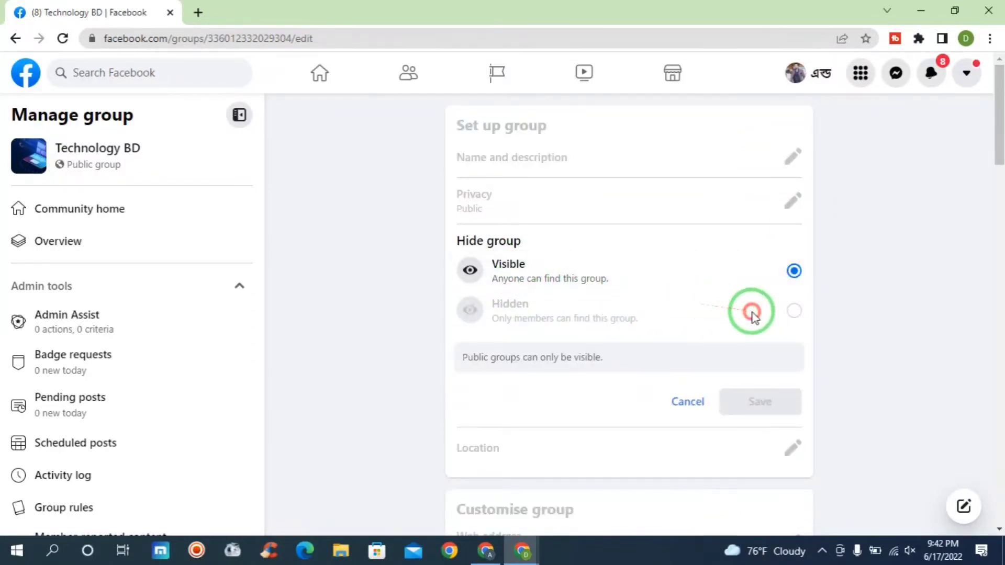
{"action": "scroll", "coordinate": [644, 319], "scroll_direction": "down", "scroll_amount": 1}
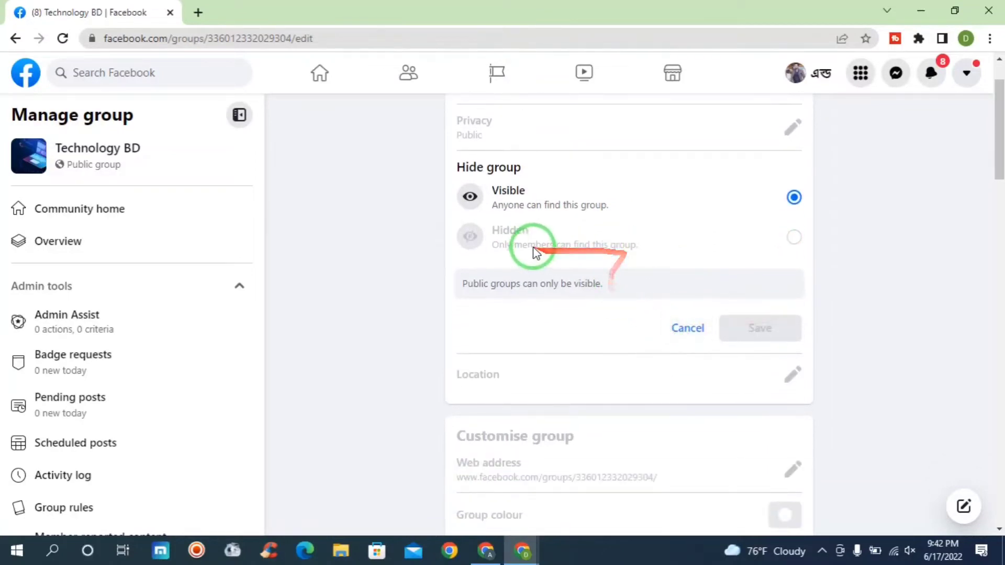
{"action": "left_click", "coordinate": [690, 330]}
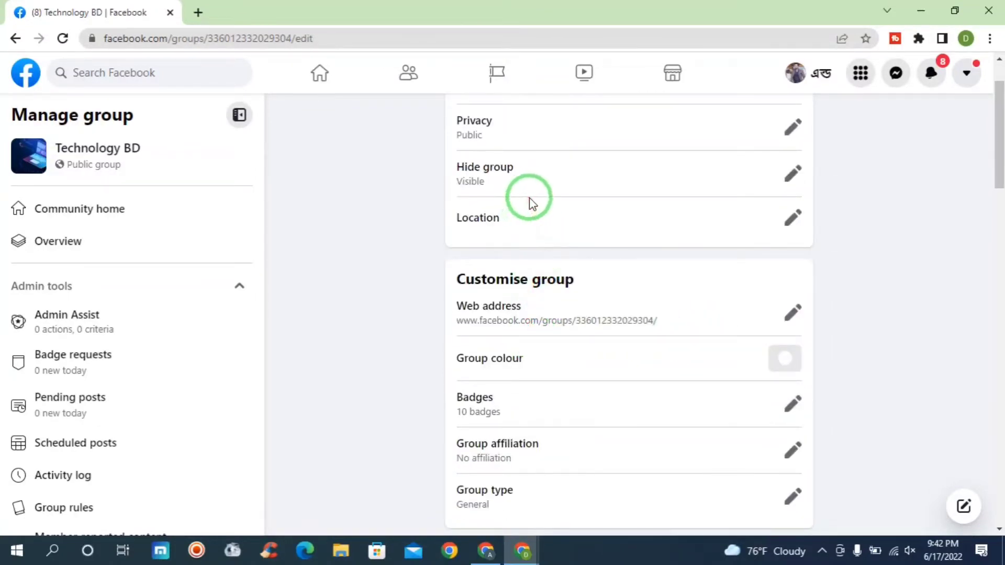
{"action": "left_click", "coordinate": [790, 218]}
{"action": "left_click", "coordinate": [688, 454]}
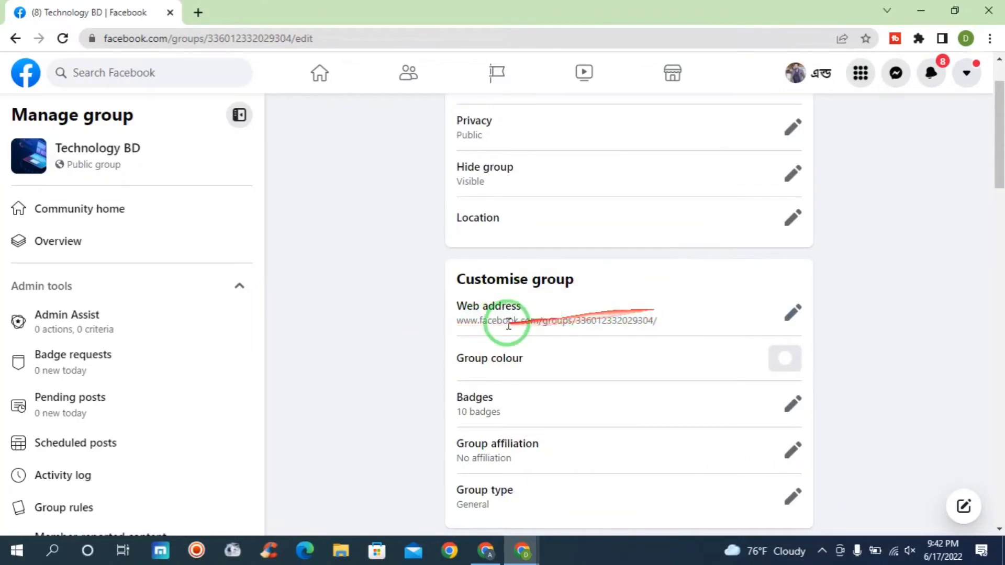
Enter tech.1234 as the custom ending of the group's web address
{"action": "left_click_drag", "start_coordinate": [659, 321], "coordinate": [448, 323]}
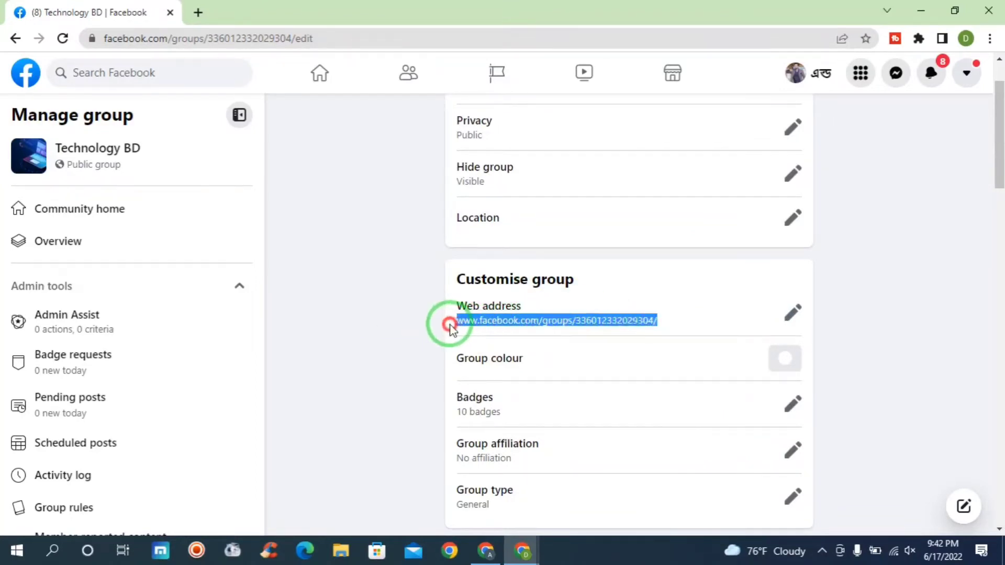
{"action": "left_click", "coordinate": [792, 316]}
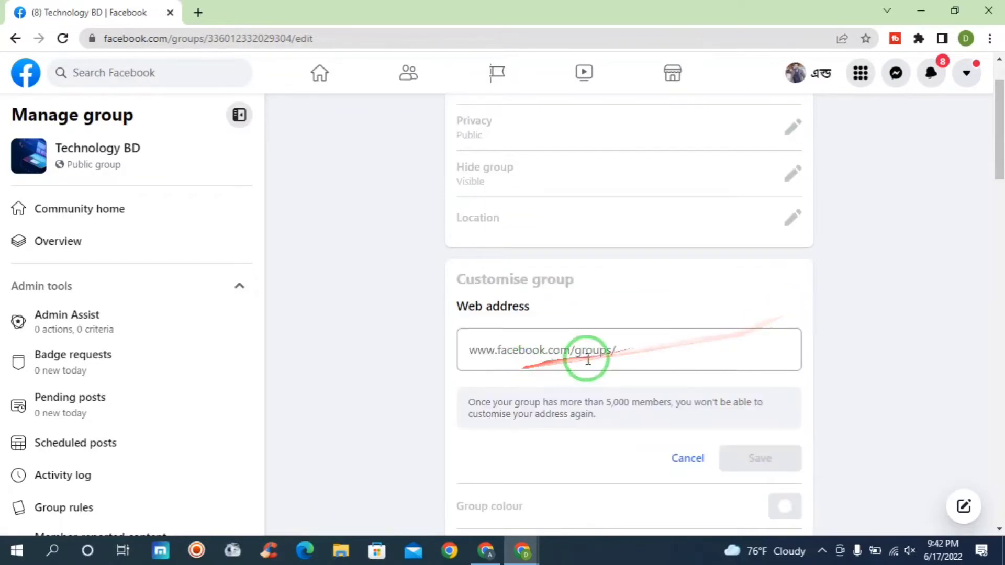
{"action": "left_click", "coordinate": [635, 352]}
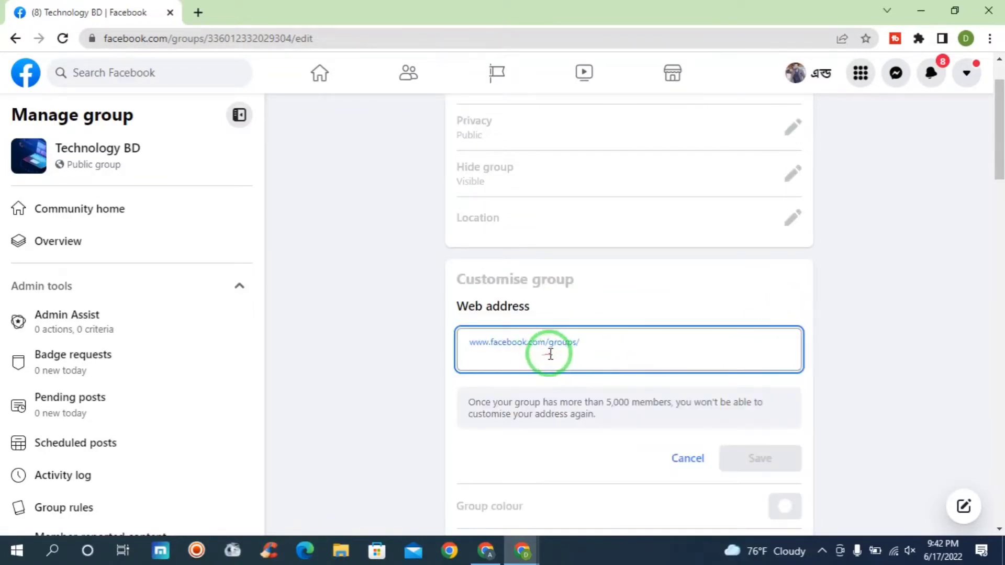
{"action": "left_click", "coordinate": [463, 350]}
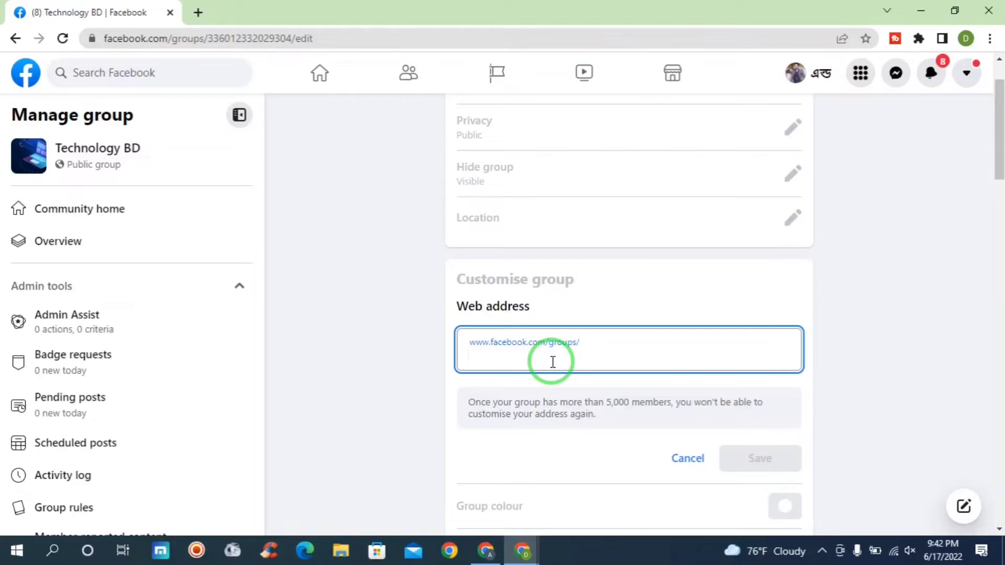
{"action": "type", "text": "tech"}
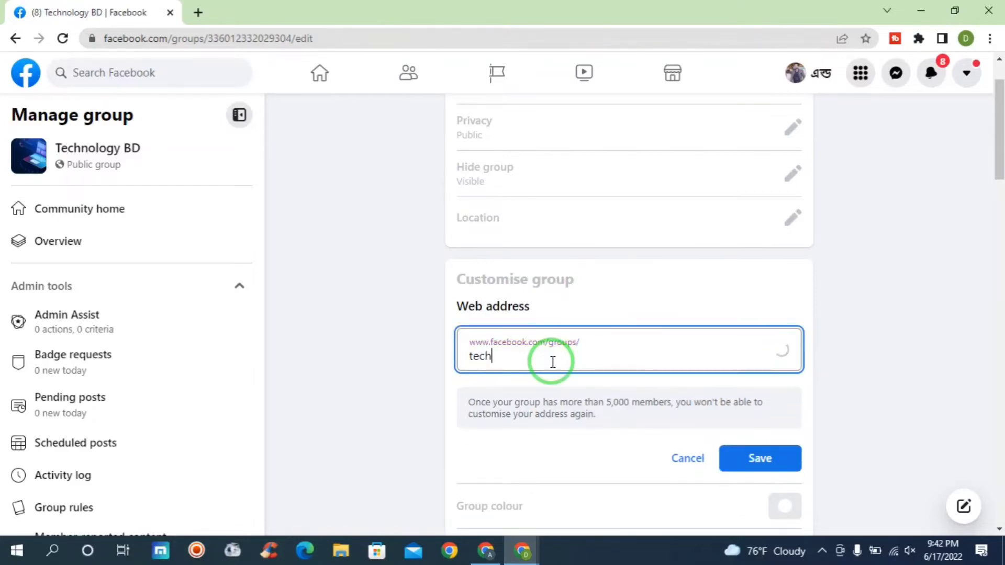
{"action": "type", "text": "."}
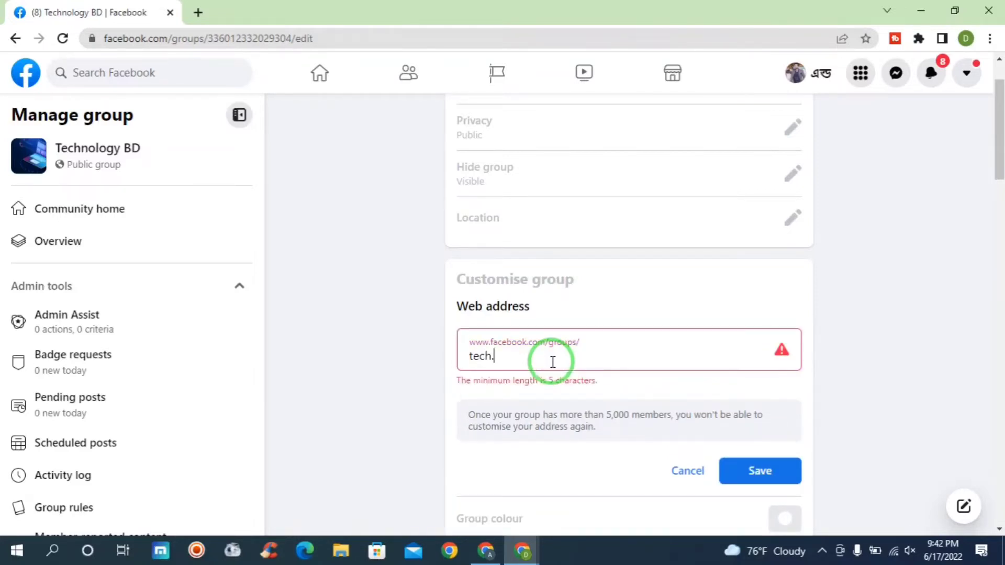
{"action": "type", "text": "1234"}
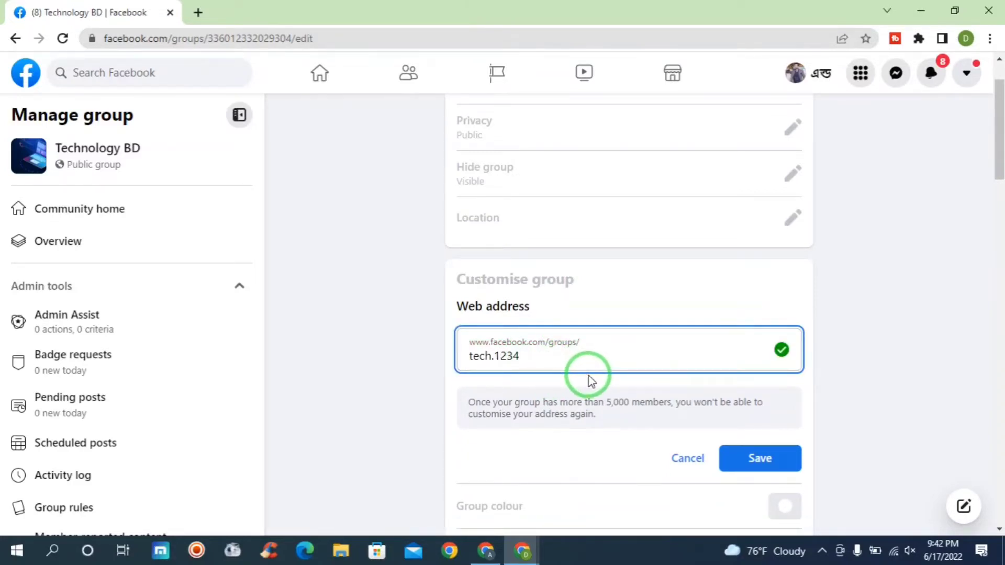
Try tech.bd, tech.today and tech.todaybd as the ending of the group's web address, and go back to tech.1234
{"action": "key", "text": "BackSpace"}
{"action": "key", "text": "BackSpace"}
{"action": "key", "text": "BackSpace"}
{"action": "key", "text": "BackSpace"}
{"action": "type", "text": "bd"}
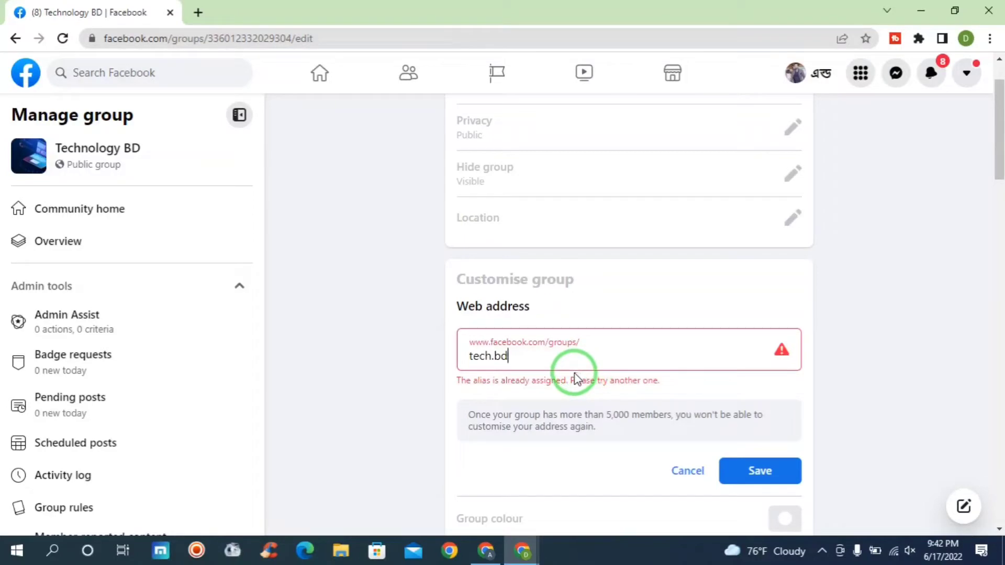
{"action": "key", "text": "BackSpace"}
{"action": "key", "text": "BackSpace"}
{"action": "type", "text": "today"}
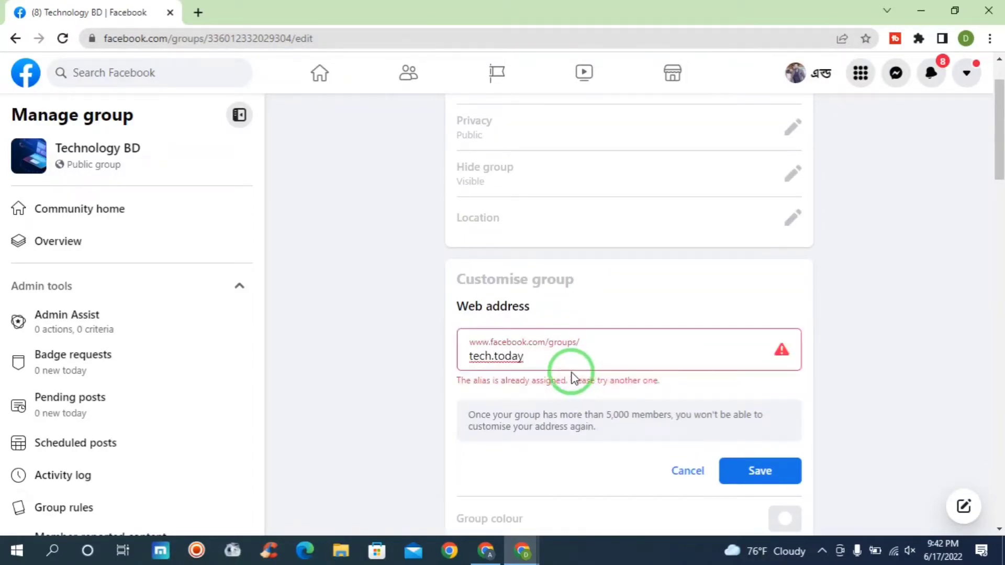
{"action": "type", "text": "bd"}
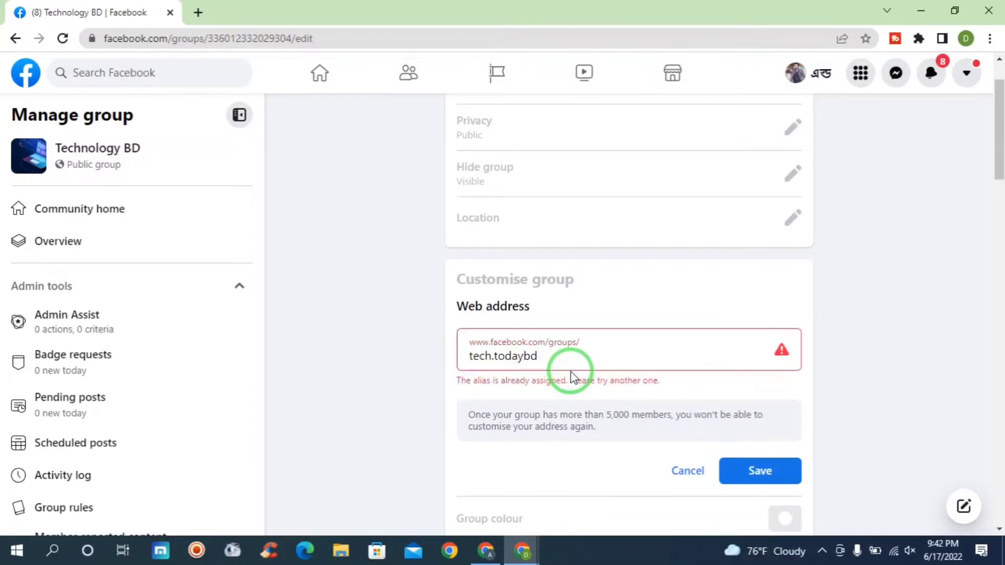
{"action": "key", "text": "BackSpace"}
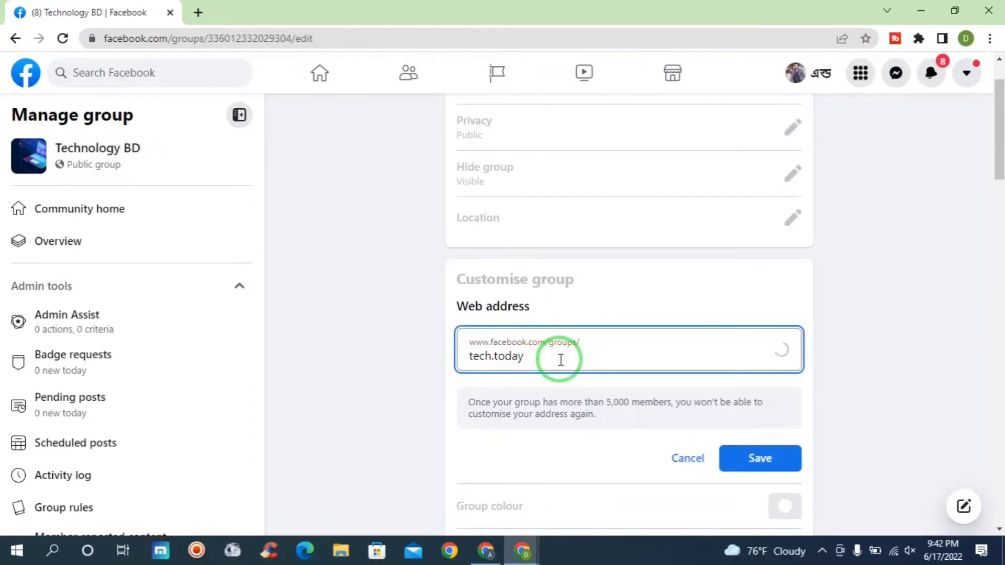
{"action": "key", "text": "BackSpace"}
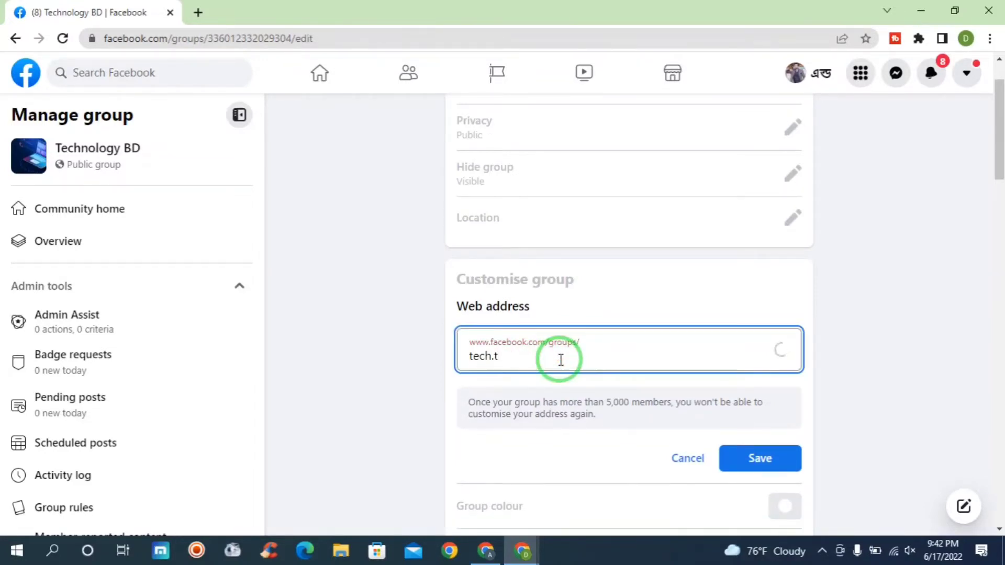
{"action": "type", "text": "1234"}
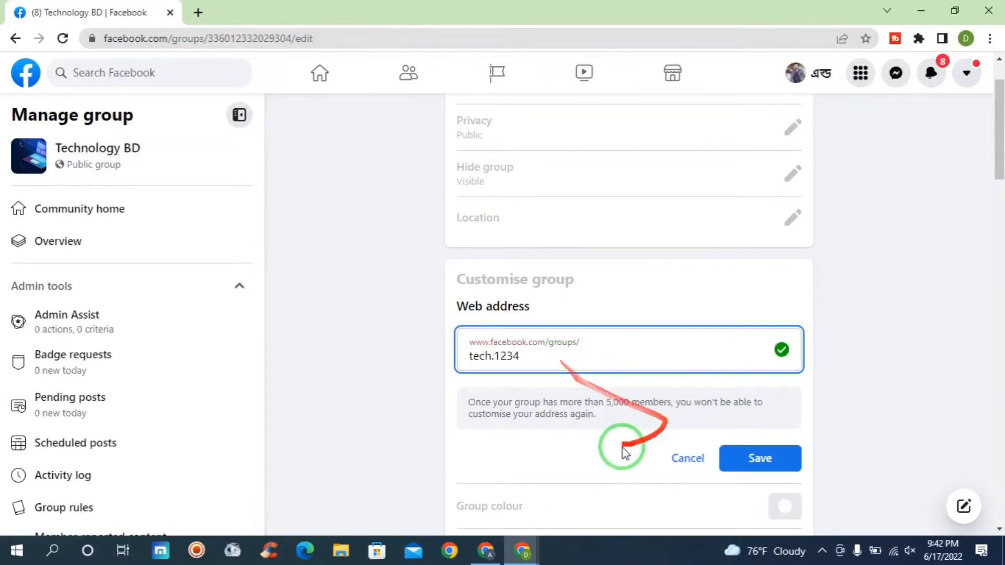
Save the group's custom web address and highlight the complete address in the settings
{"action": "left_click", "coordinate": [793, 448]}
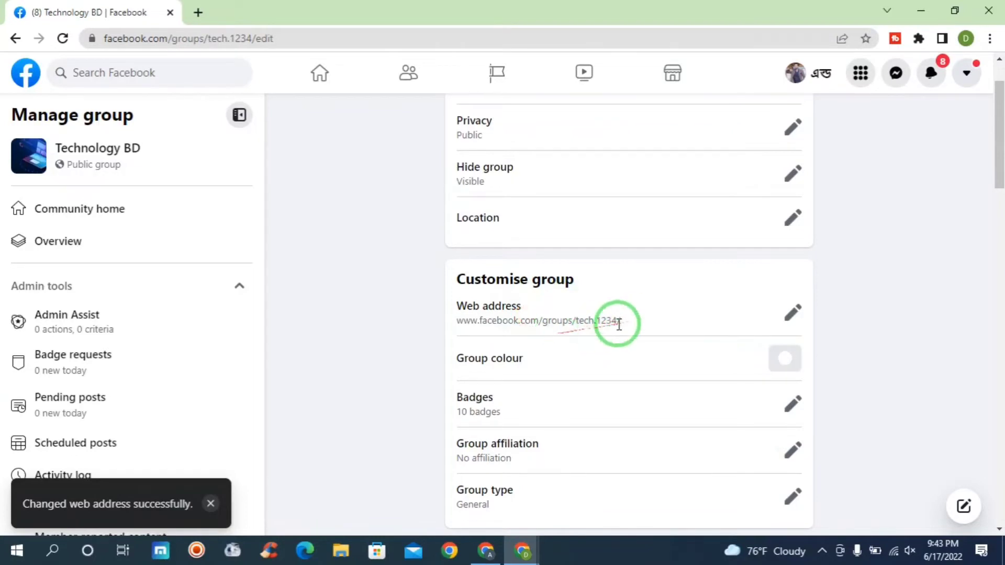
{"action": "left_click_drag", "start_coordinate": [621, 321], "coordinate": [453, 326]}
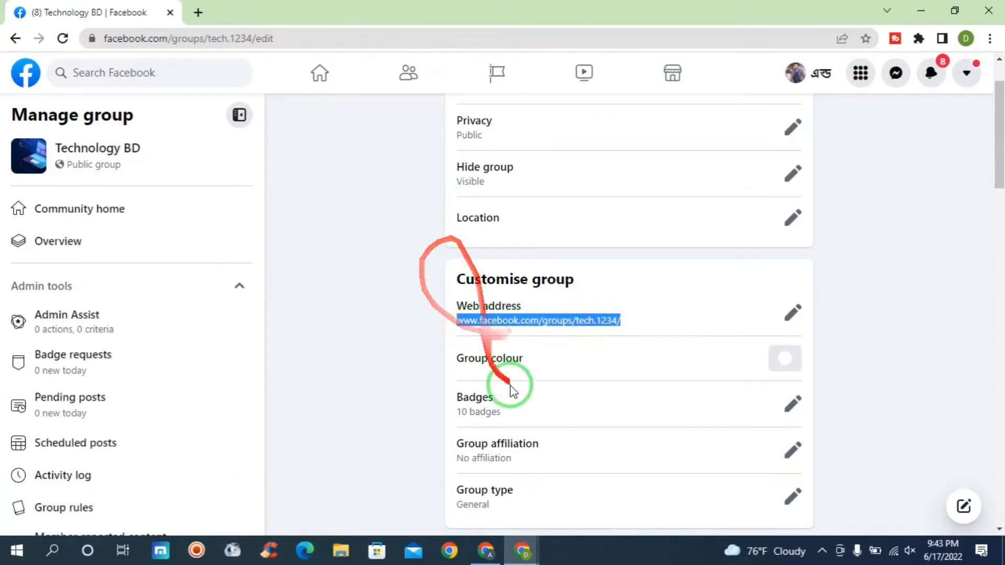
Set the group's primary colour to the lighter green, keep its matching accent colour, and save
{"action": "left_click", "coordinate": [782, 362]}
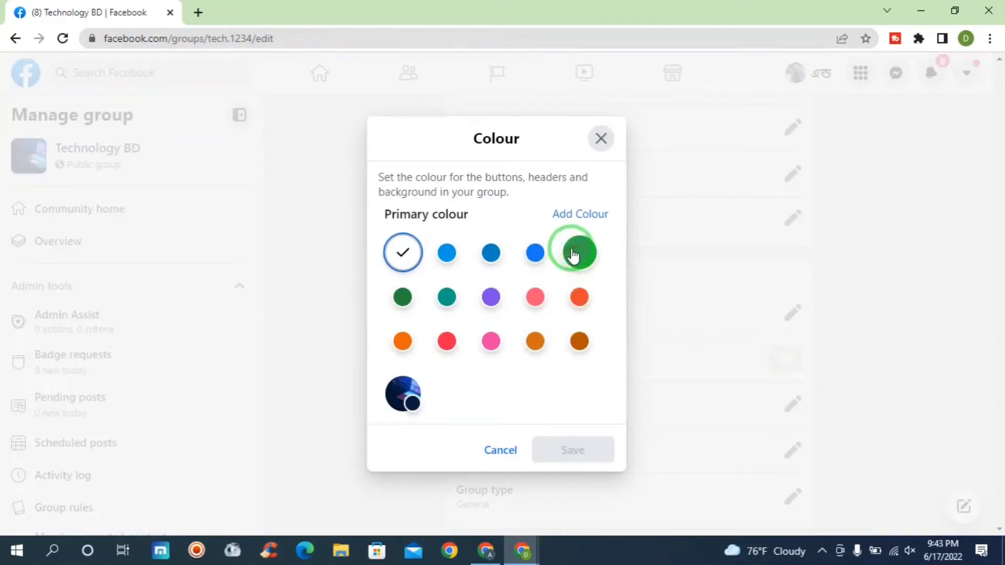
{"action": "left_click", "coordinate": [581, 253]}
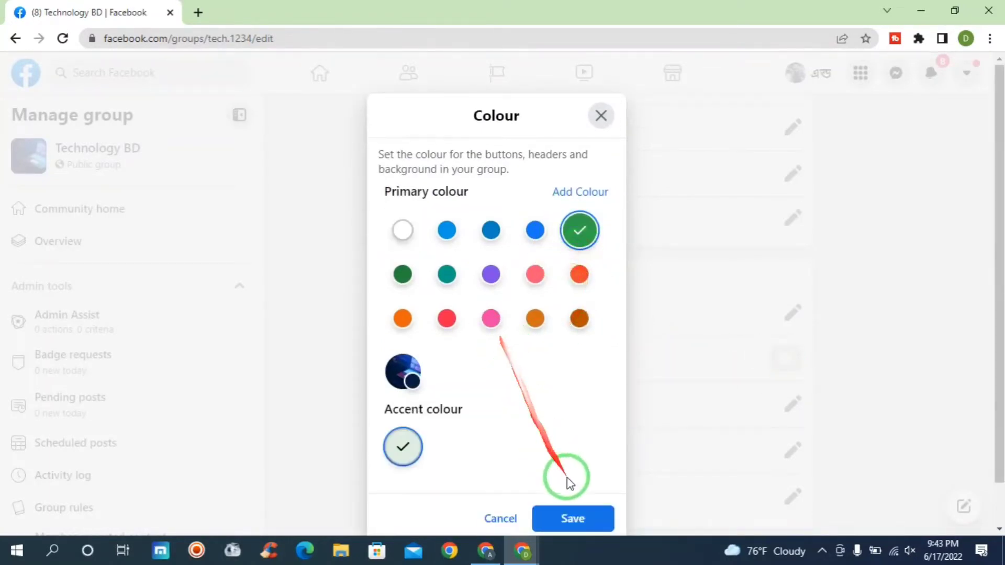
{"action": "left_click", "coordinate": [572, 518]}
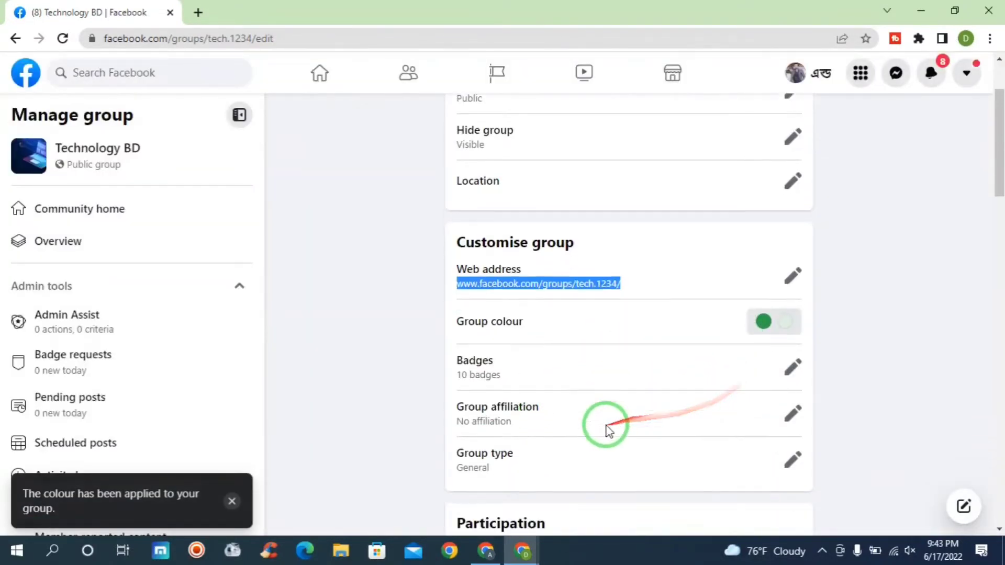
Review the badges that group members can earn, from Admin to Group ambassador, and close the list without changes
{"action": "scroll", "coordinate": [607, 431], "scroll_direction": "down", "scroll_amount": 1}
{"action": "left_click", "coordinate": [790, 330]}
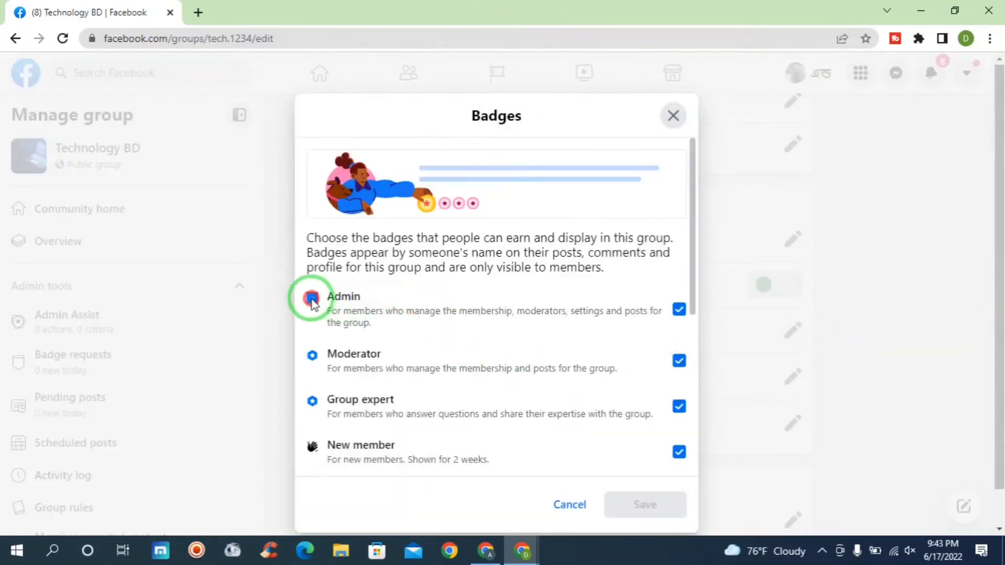
{"action": "scroll", "coordinate": [317, 347], "scroll_direction": "down", "scroll_amount": 2}
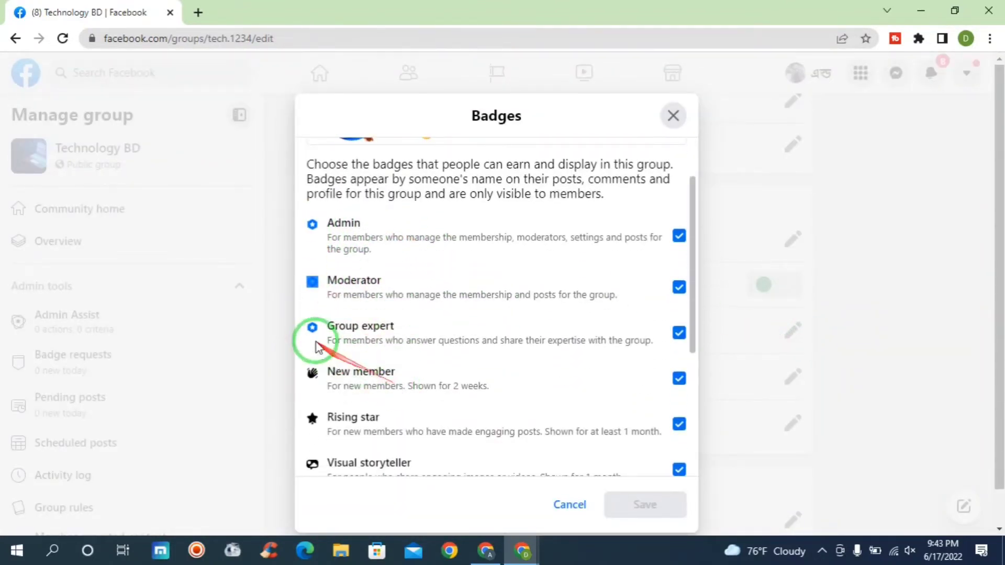
{"action": "scroll", "coordinate": [367, 330], "scroll_direction": "down", "scroll_amount": 6}
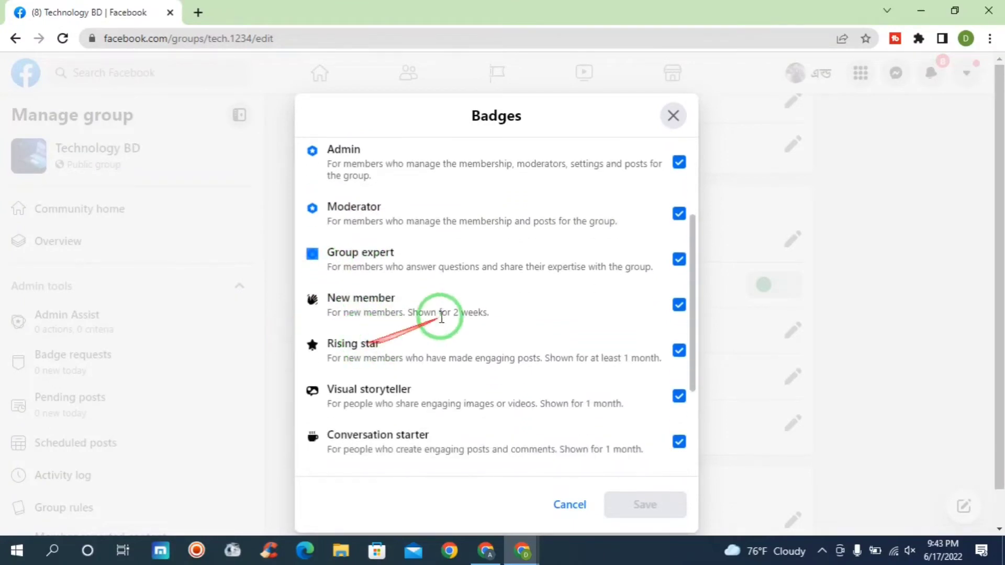
{"action": "scroll", "coordinate": [386, 321], "scroll_direction": "down", "scroll_amount": 1}
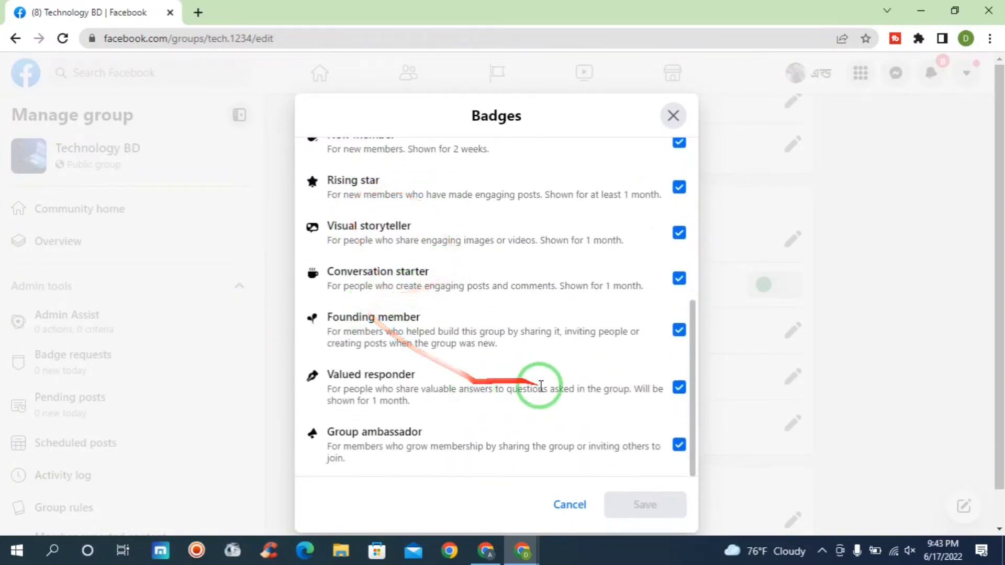
{"action": "scroll", "coordinate": [540, 393], "scroll_direction": "up", "scroll_amount": 8}
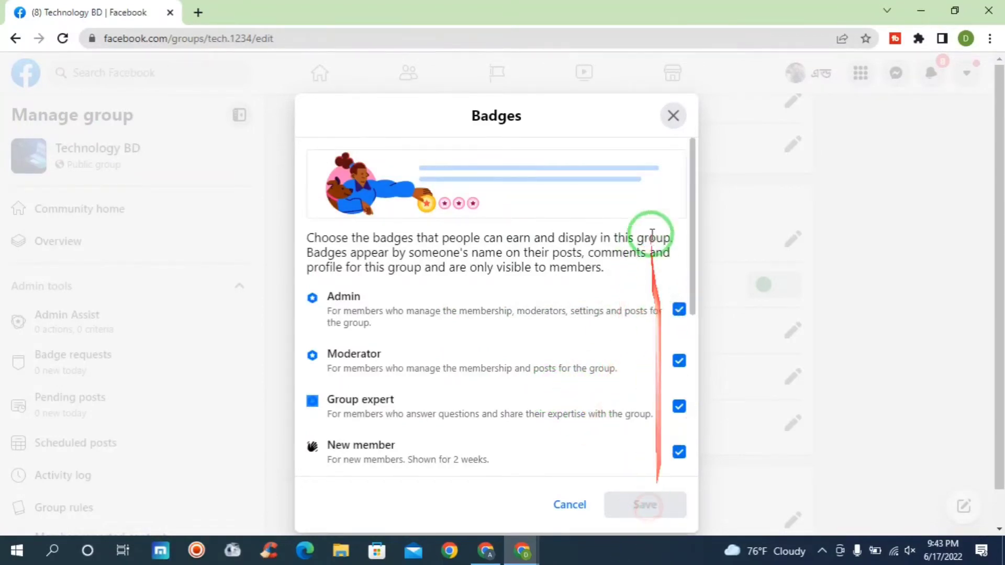
{"action": "left_click", "coordinate": [673, 116]}
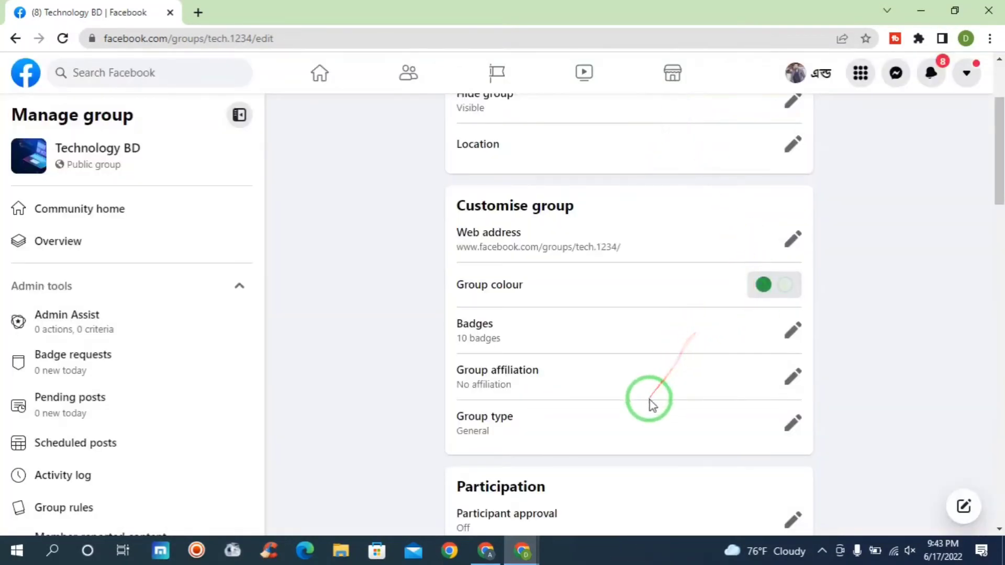
Try switching the group affiliation on and off, and close the affiliation setting without saving
{"action": "scroll", "coordinate": [557, 347], "scroll_direction": "down", "scroll_amount": 1}
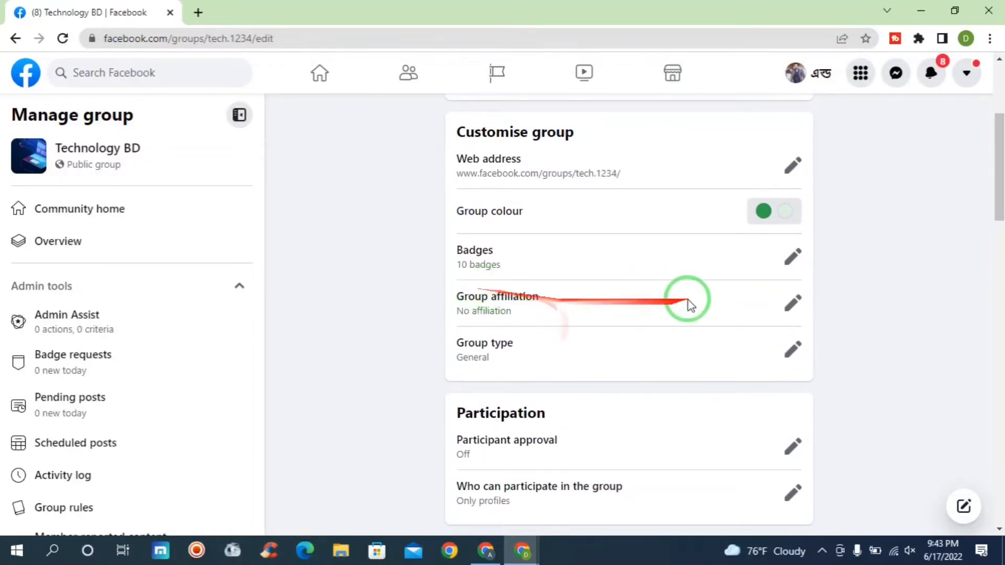
{"action": "left_click", "coordinate": [794, 304]}
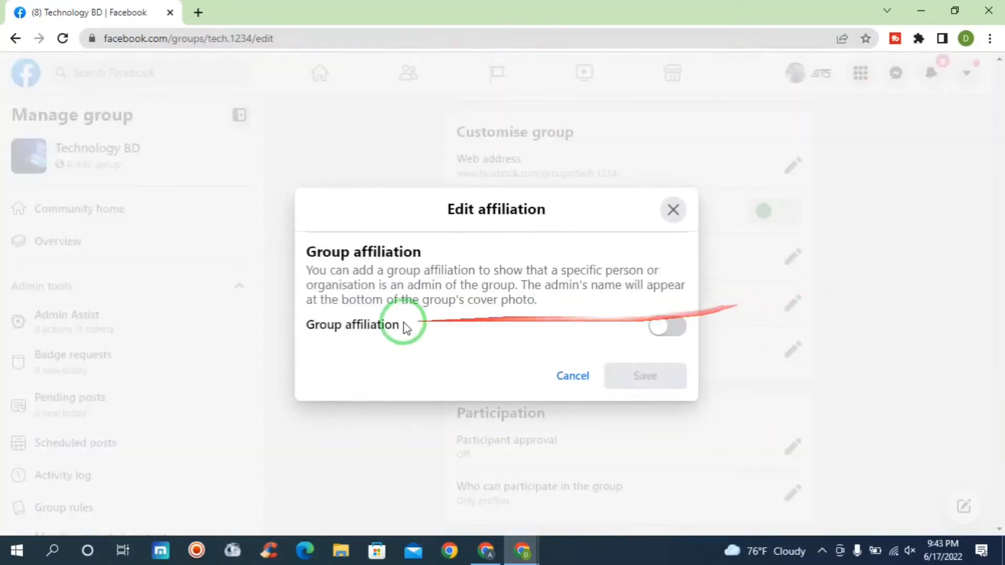
{"action": "left_click", "coordinate": [667, 326]}
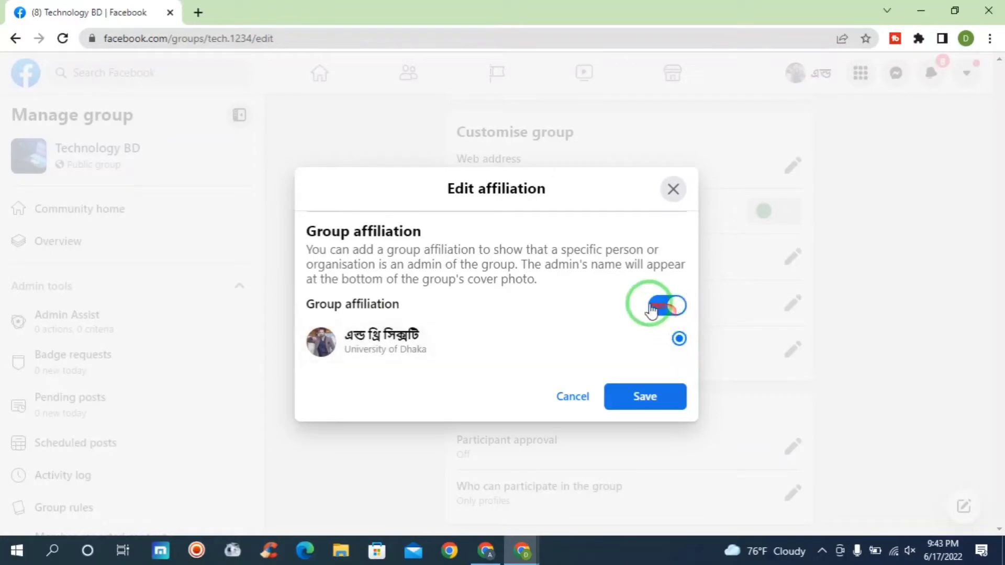
{"action": "left_click", "coordinate": [677, 309]}
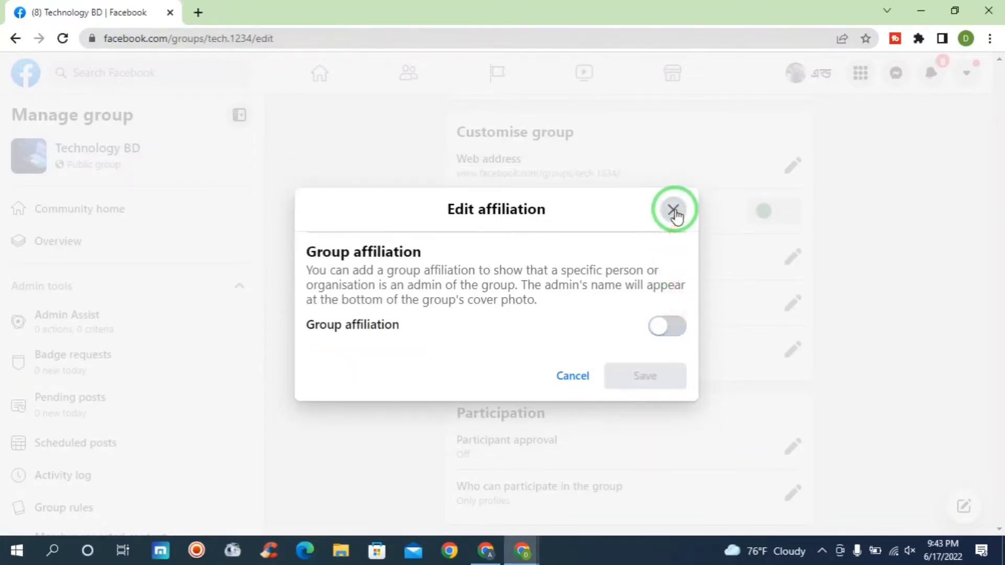
{"action": "left_click", "coordinate": [667, 318]}
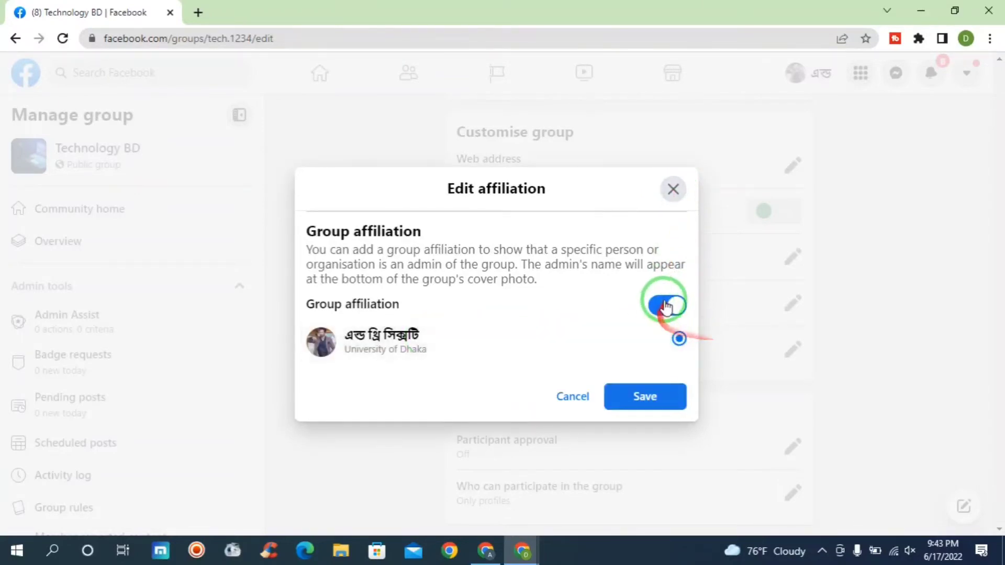
{"action": "left_click", "coordinate": [666, 294]}
{"action": "left_click", "coordinate": [676, 208]}
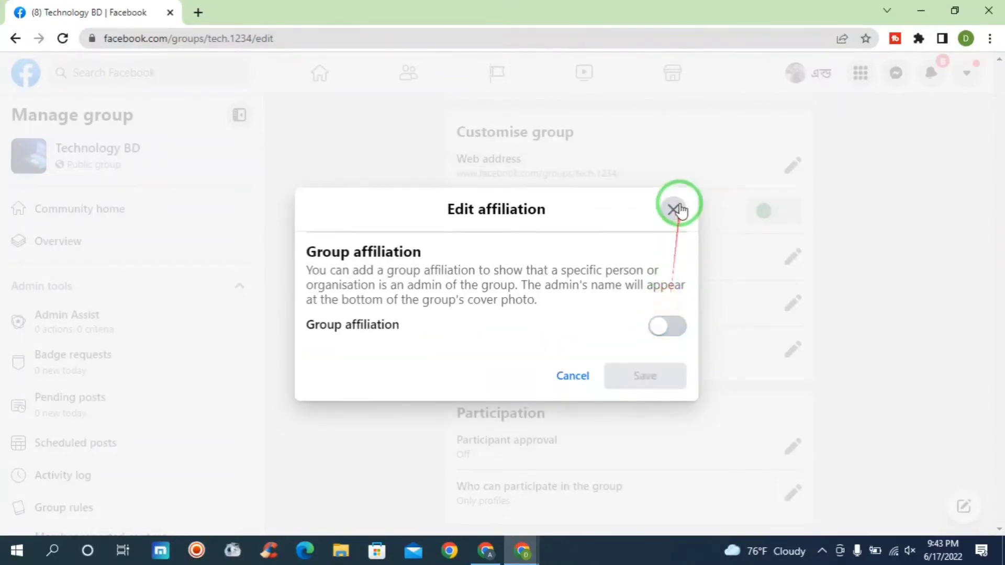
Check the group type options, look through the features that can be added to the group, and return to the group settings
{"action": "scroll", "coordinate": [720, 281], "scroll_direction": "up", "scroll_amount": 5}
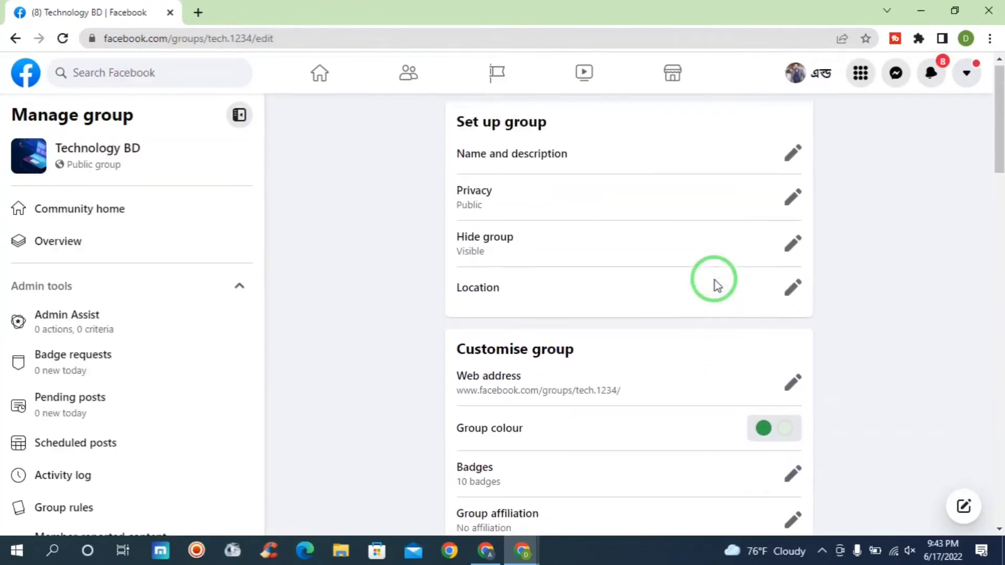
{"action": "scroll", "coordinate": [717, 286], "scroll_direction": "down", "scroll_amount": 7}
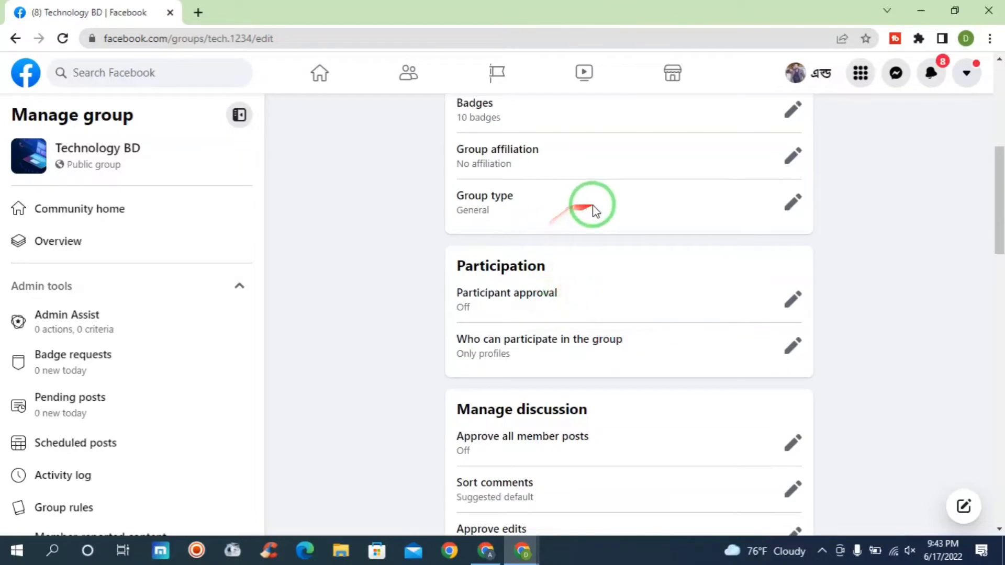
{"action": "left_click", "coordinate": [791, 202]}
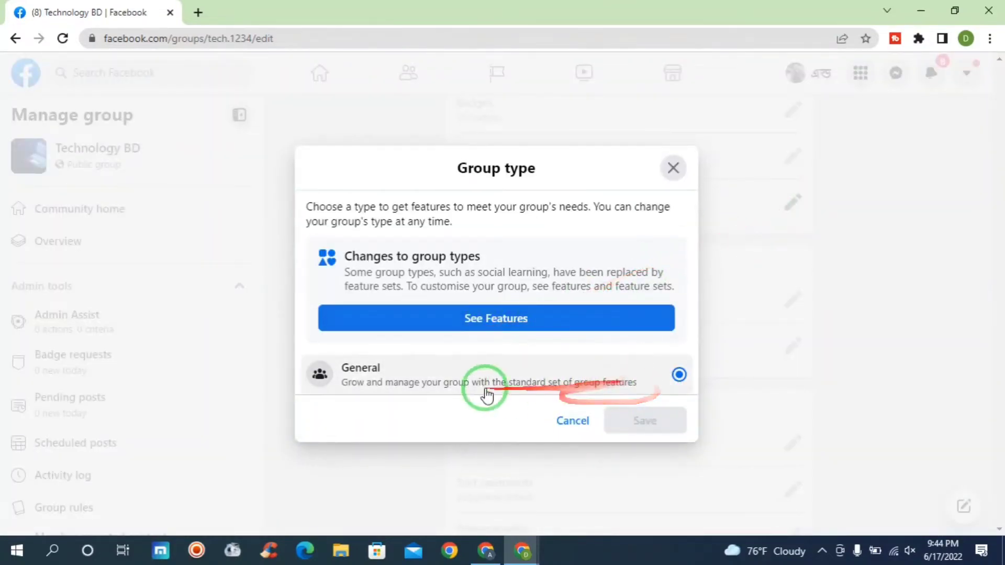
{"action": "left_click", "coordinate": [475, 317]}
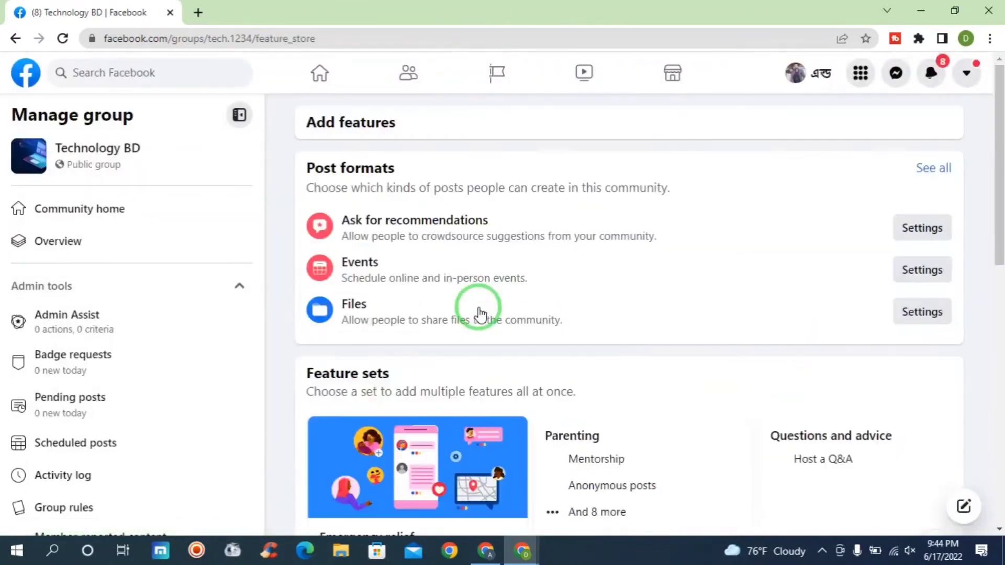
{"action": "scroll", "coordinate": [696, 328], "scroll_direction": "down", "scroll_amount": 3}
{"action": "scroll", "coordinate": [697, 328], "scroll_direction": "down", "scroll_amount": 9}
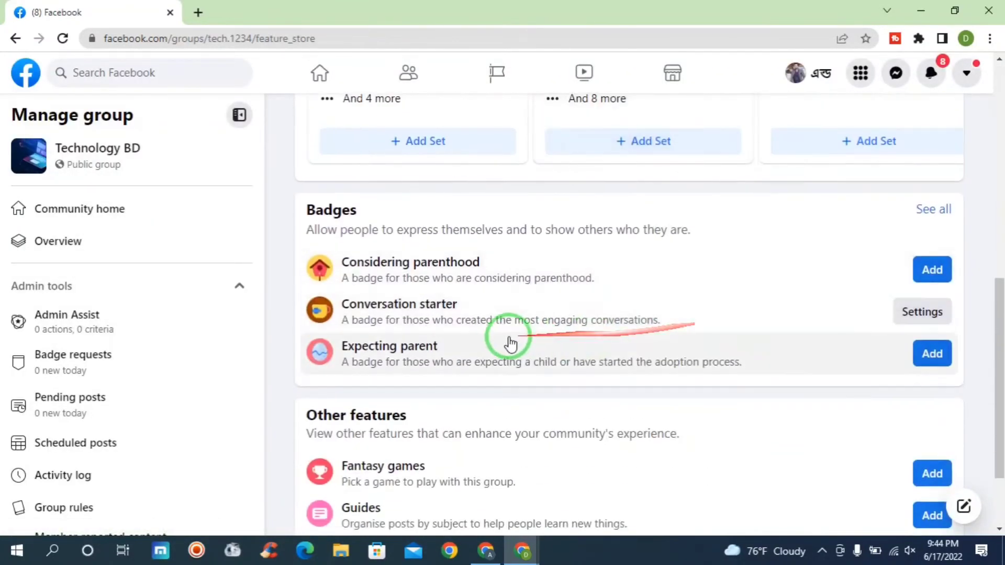
{"action": "left_click", "coordinate": [15, 38]}
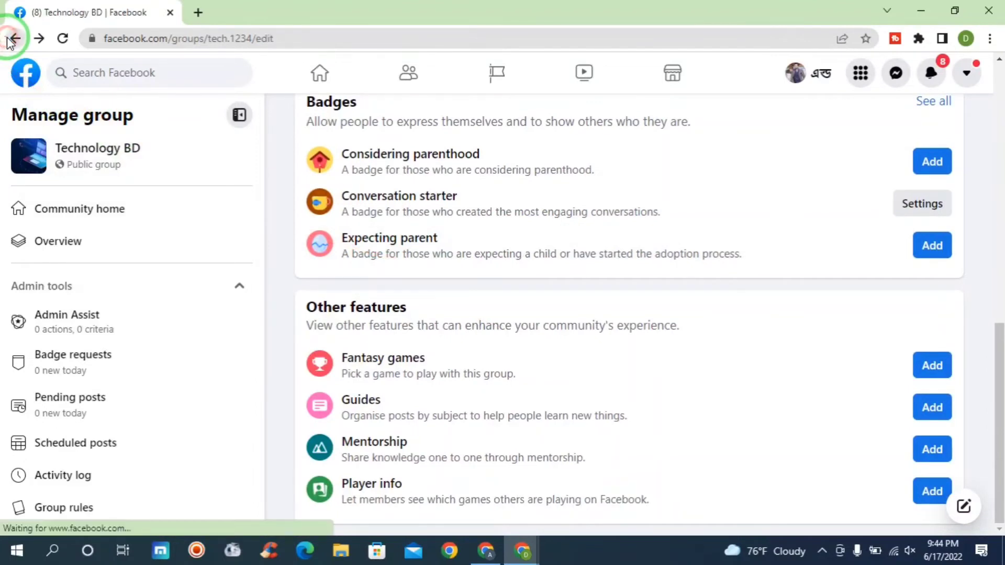
{"action": "scroll", "coordinate": [741, 370], "scroll_direction": "down", "scroll_amount": 4}
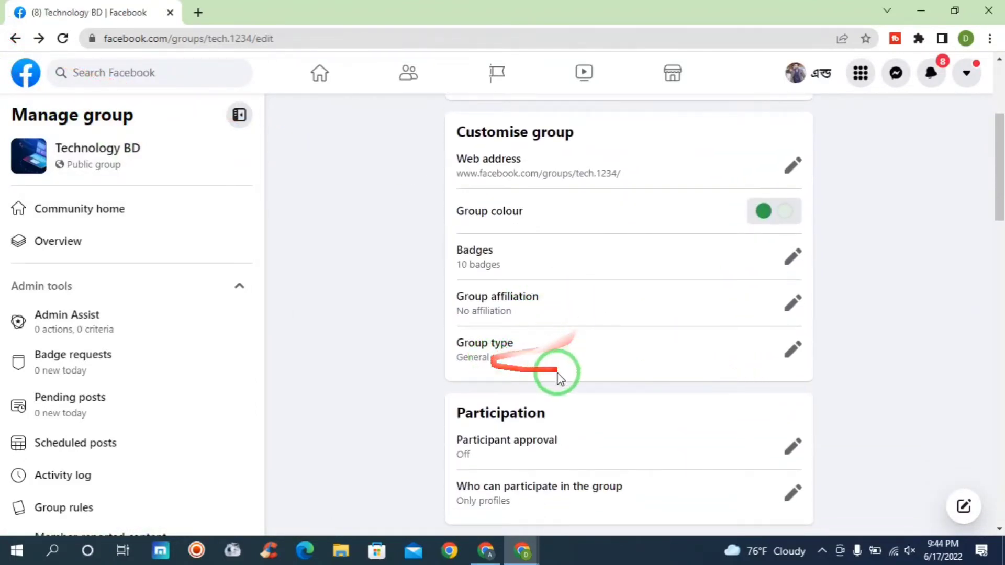
Try turning participant approval on, set it back to Off, and close the setting
{"action": "scroll", "coordinate": [558, 372], "scroll_direction": "down", "scroll_amount": 3}
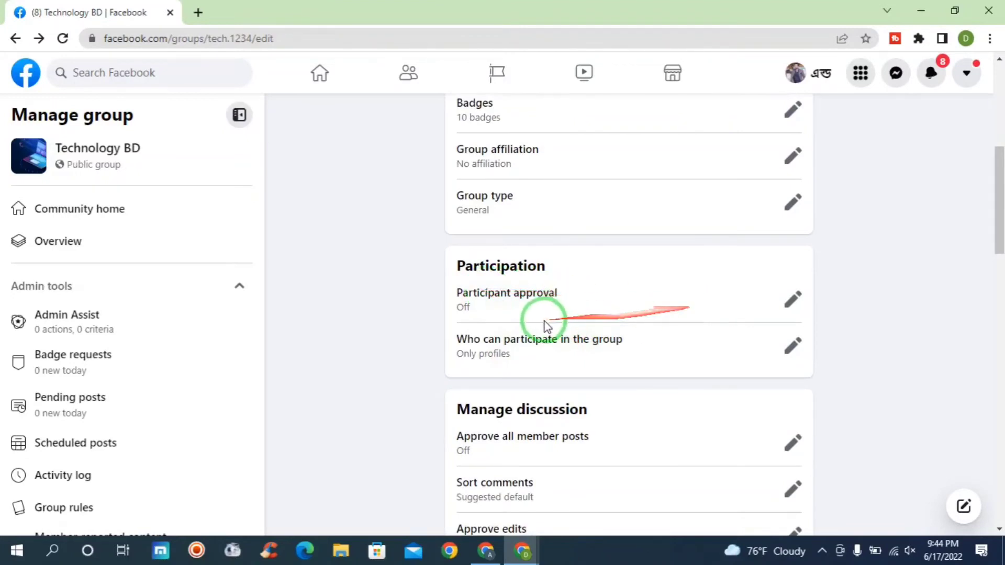
{"action": "left_click", "coordinate": [793, 299]}
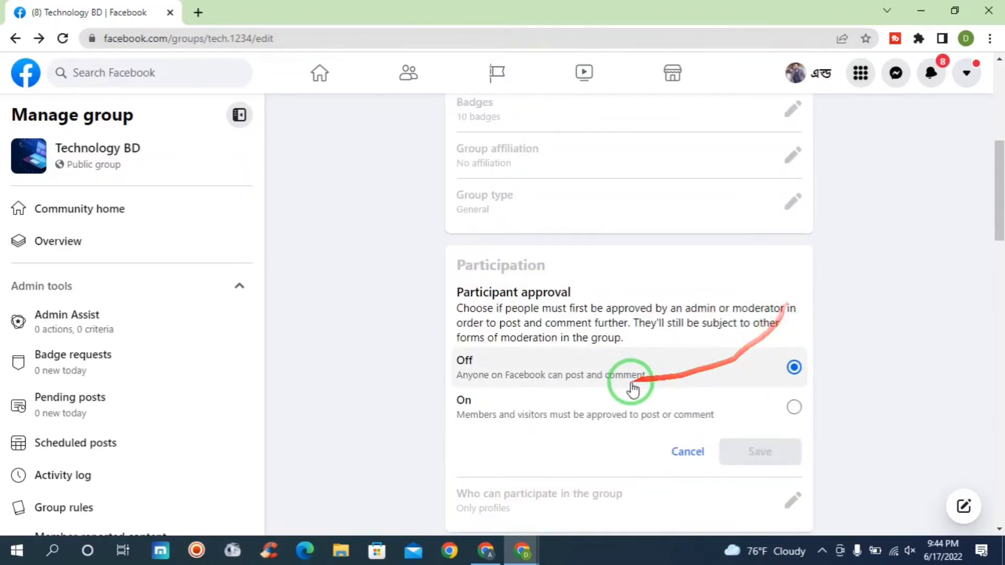
{"action": "scroll", "coordinate": [681, 335], "scroll_direction": "down", "scroll_amount": 3}
{"action": "scroll", "coordinate": [709, 287], "scroll_direction": "up", "scroll_amount": 1}
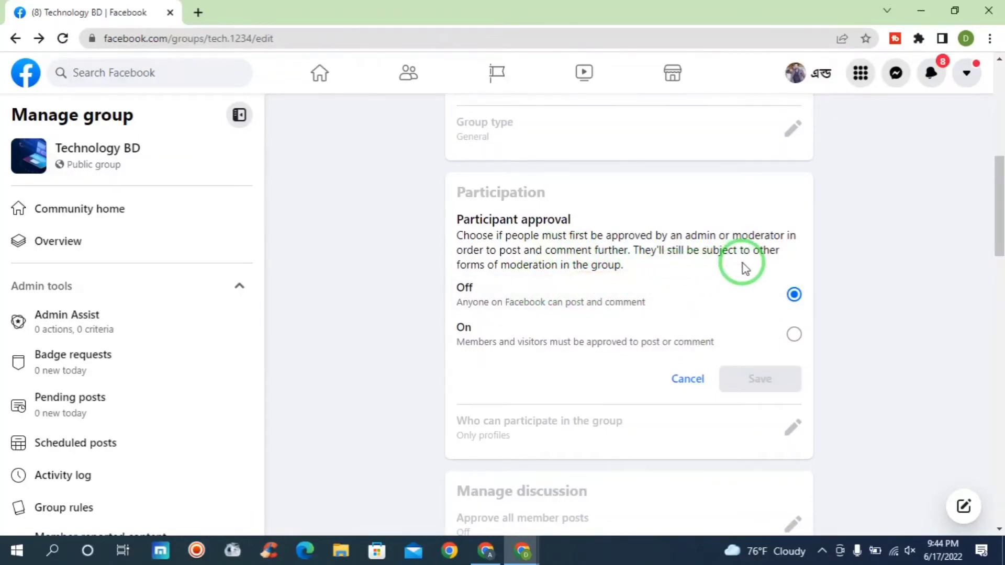
{"action": "left_click", "coordinate": [635, 345]}
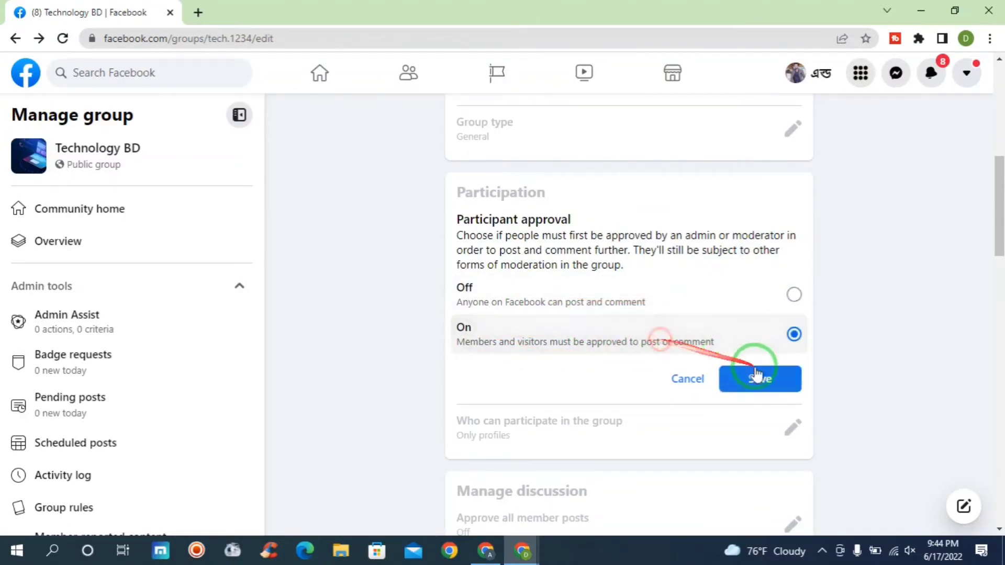
{"action": "left_click", "coordinate": [740, 306]}
{"action": "left_click", "coordinate": [740, 379]}
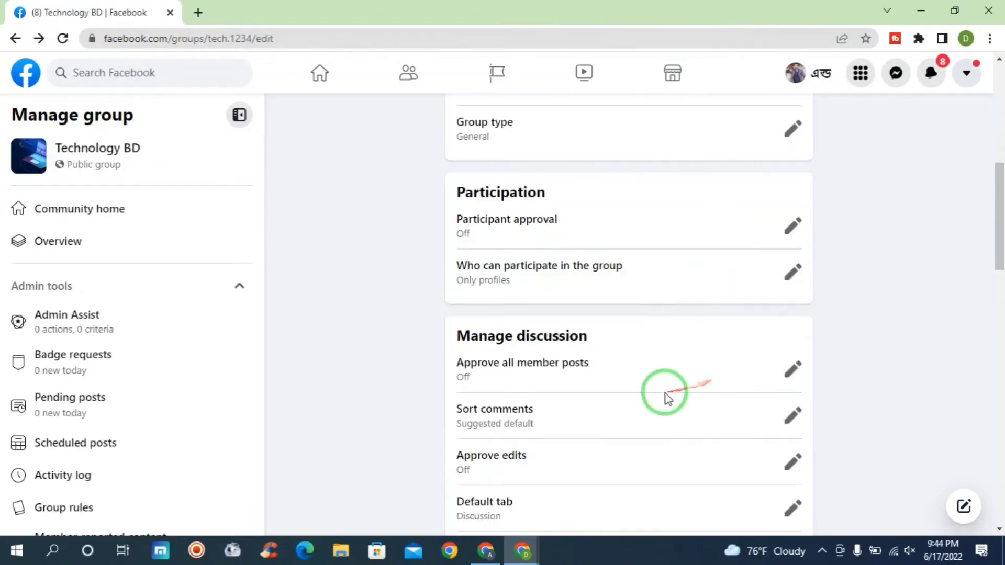
Review the sorting options for comments, from Suggested default to All comments, and cancel without changes
{"action": "scroll", "coordinate": [664, 392], "scroll_direction": "down", "scroll_amount": 4}
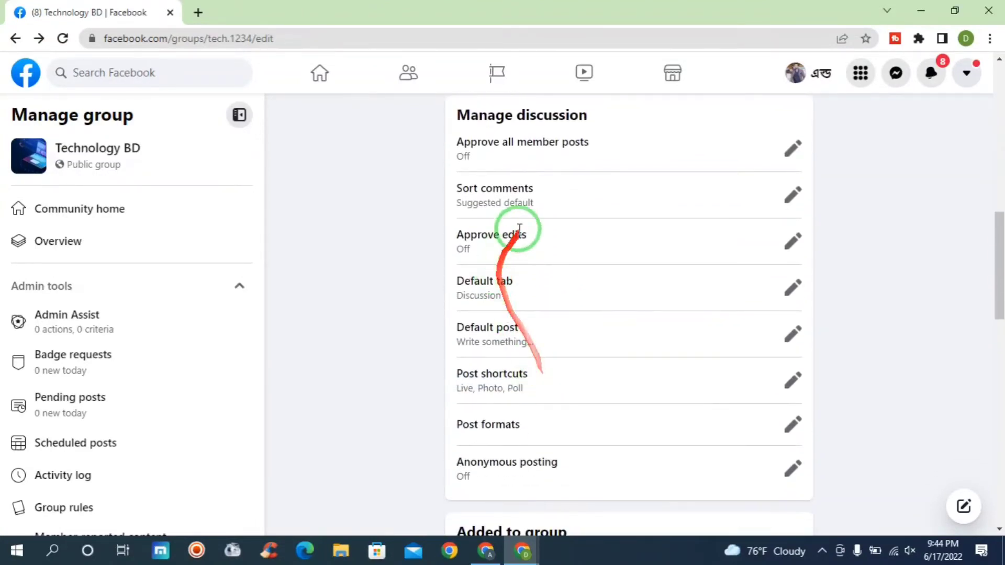
{"action": "left_click", "coordinate": [794, 194]}
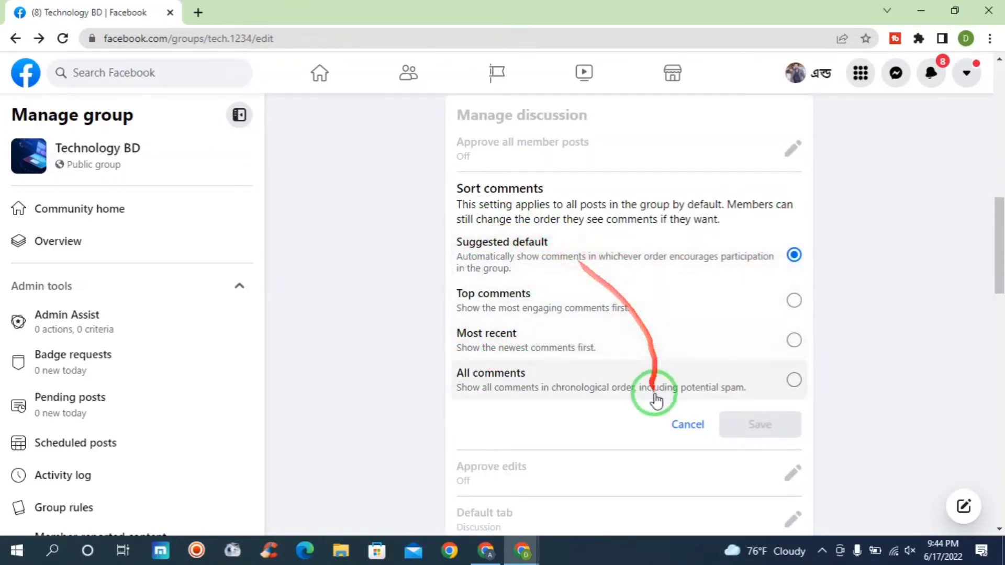
{"action": "left_click", "coordinate": [675, 424]}
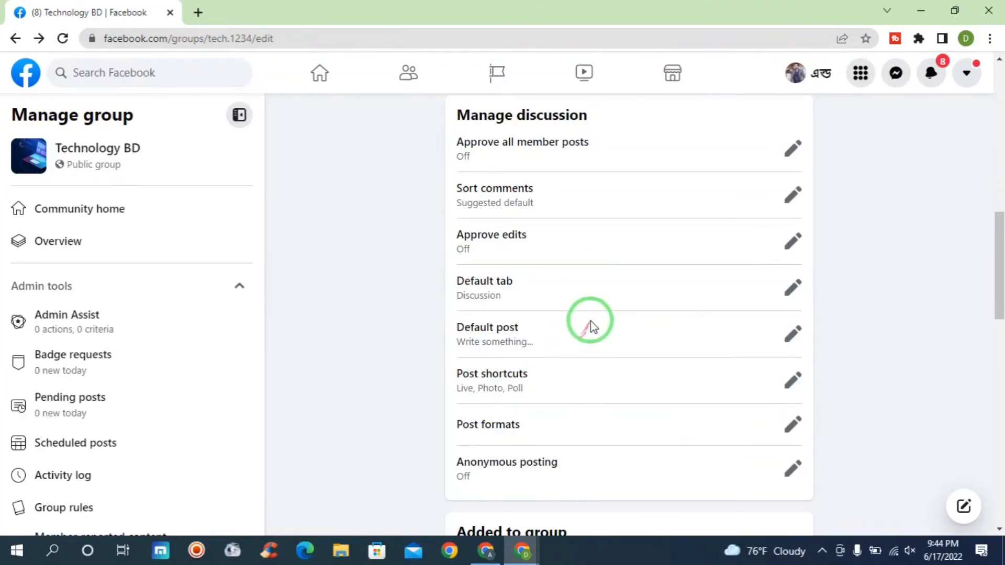
Try Buy and sell as the default tab, return to Discussion and cancel, and check the Approve edits setting without changing it
{"action": "scroll", "coordinate": [592, 326], "scroll_direction": "down", "scroll_amount": 2}
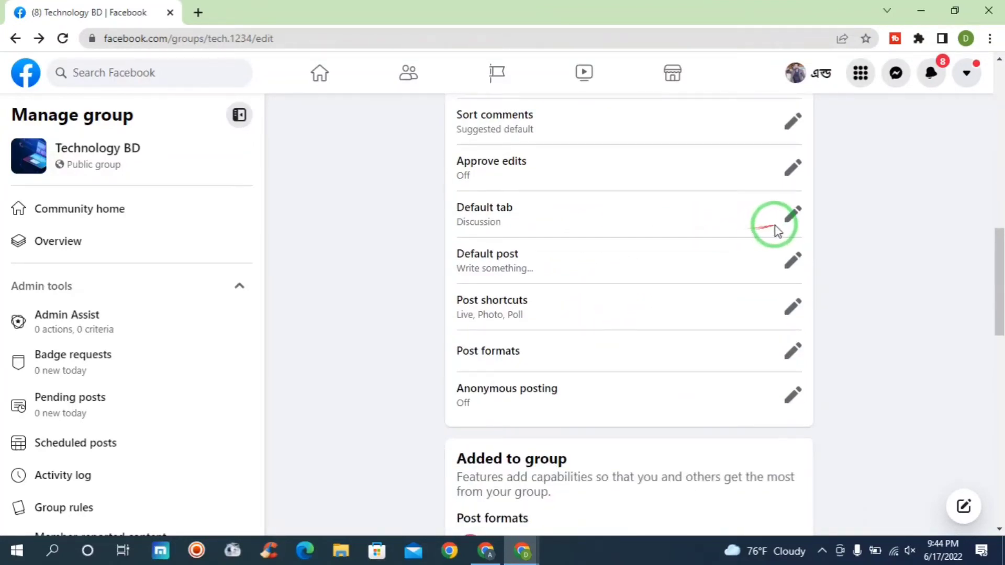
{"action": "left_click", "coordinate": [791, 214]}
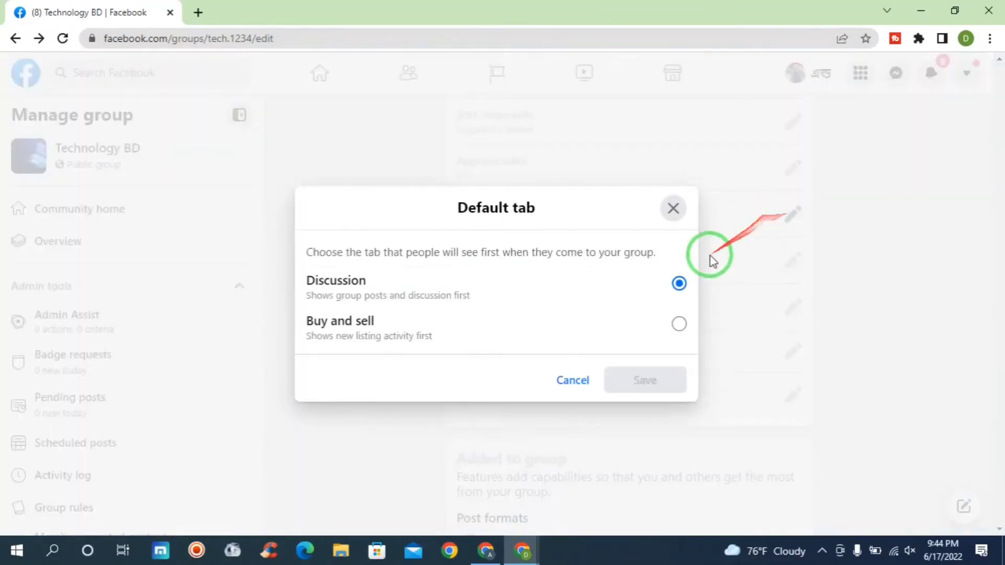
{"action": "left_click", "coordinate": [518, 332]}
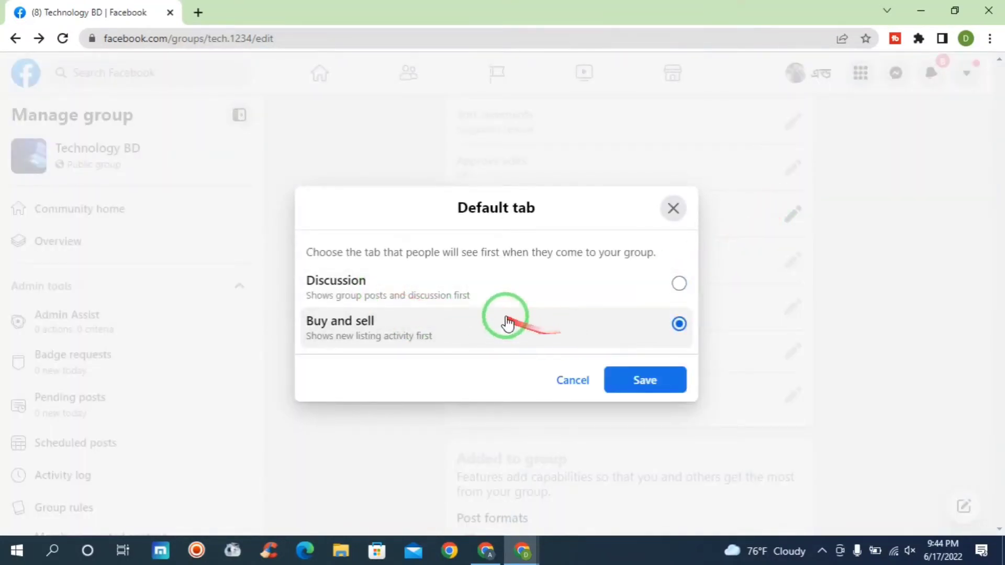
{"action": "left_click", "coordinate": [505, 293]}
{"action": "left_click", "coordinate": [573, 379]}
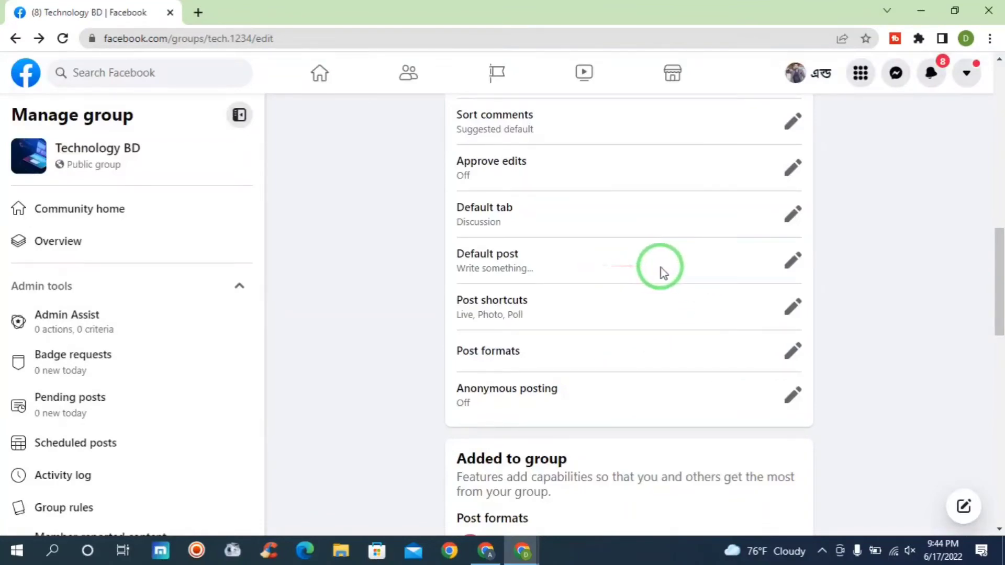
{"action": "left_click", "coordinate": [789, 169]}
{"action": "left_click", "coordinate": [686, 276]}
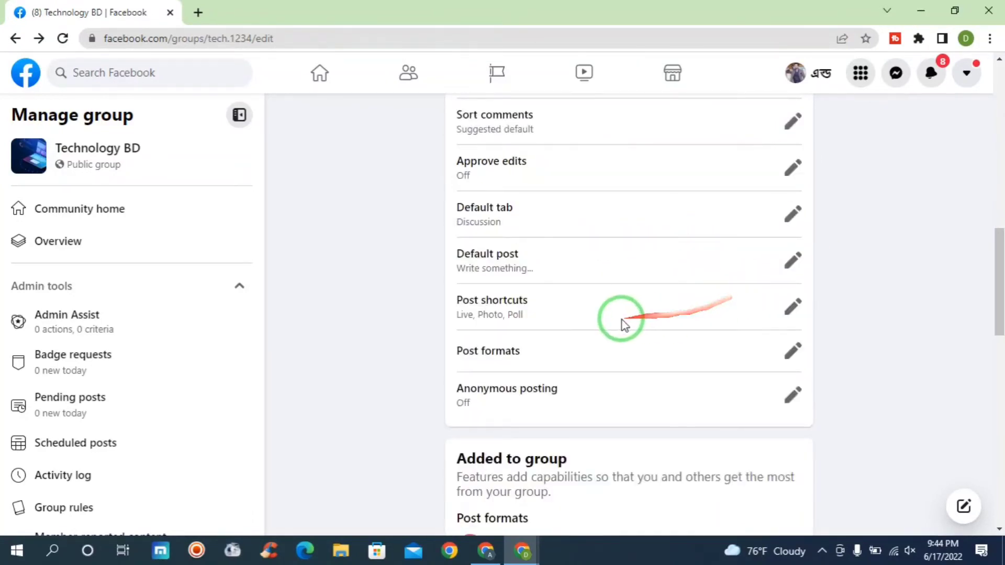
Check the choices for the Photo, Live and Poll post shortcuts and close them without changes
{"action": "left_click", "coordinate": [793, 306]}
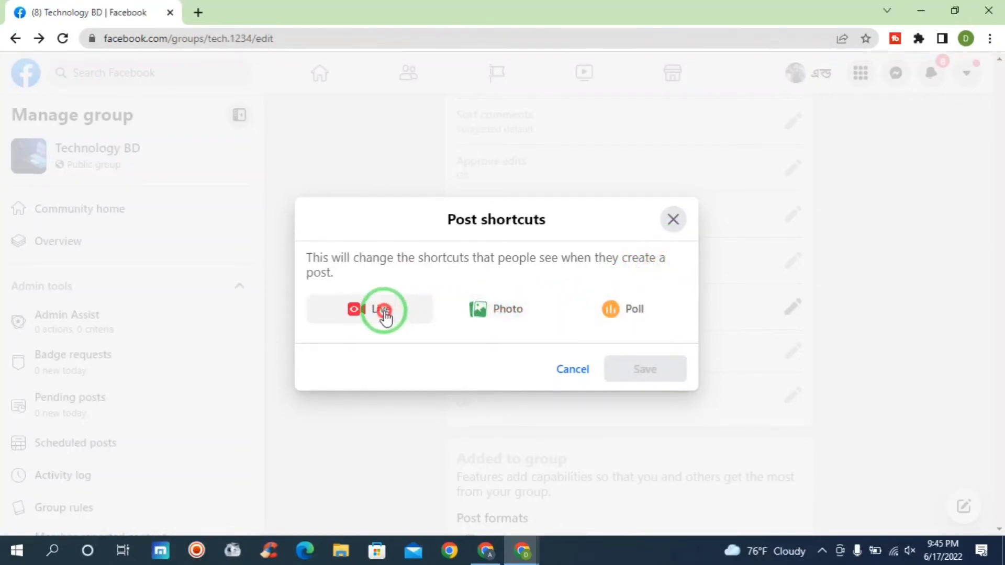
{"action": "left_click", "coordinate": [474, 314]}
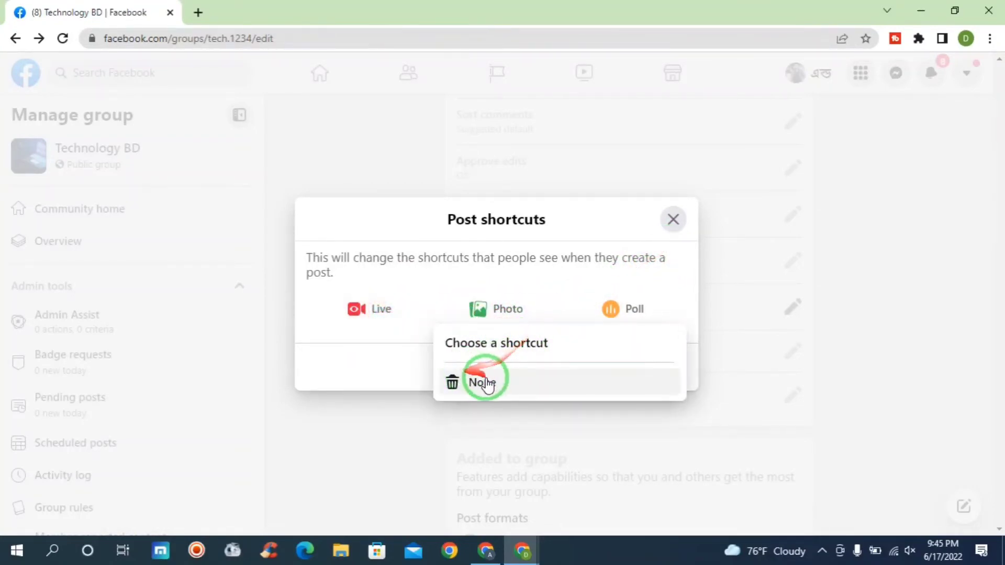
{"action": "left_click", "coordinate": [359, 315]}
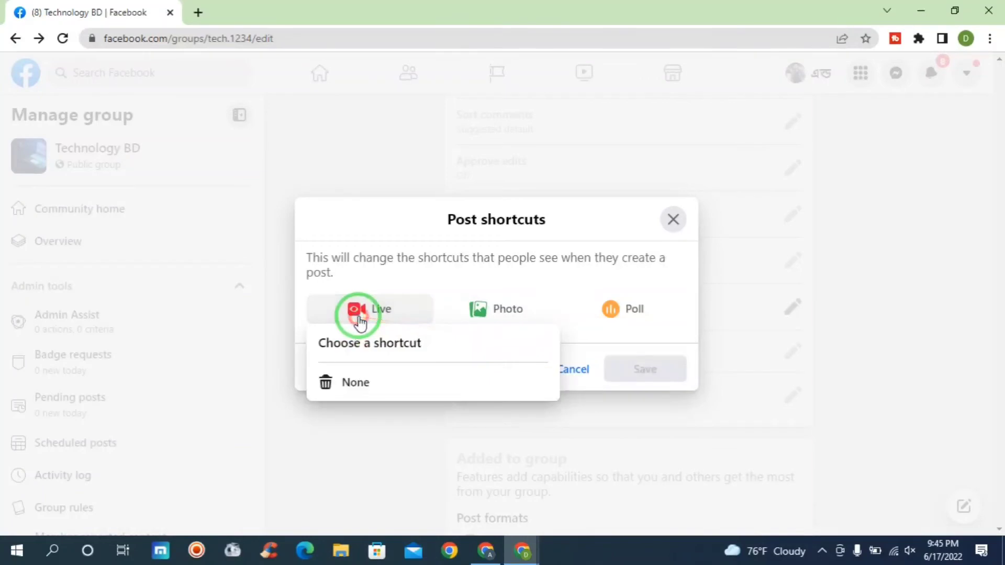
{"action": "left_click", "coordinate": [634, 309]}
{"action": "left_click", "coordinate": [673, 220]}
{"action": "left_click", "coordinate": [673, 220]}
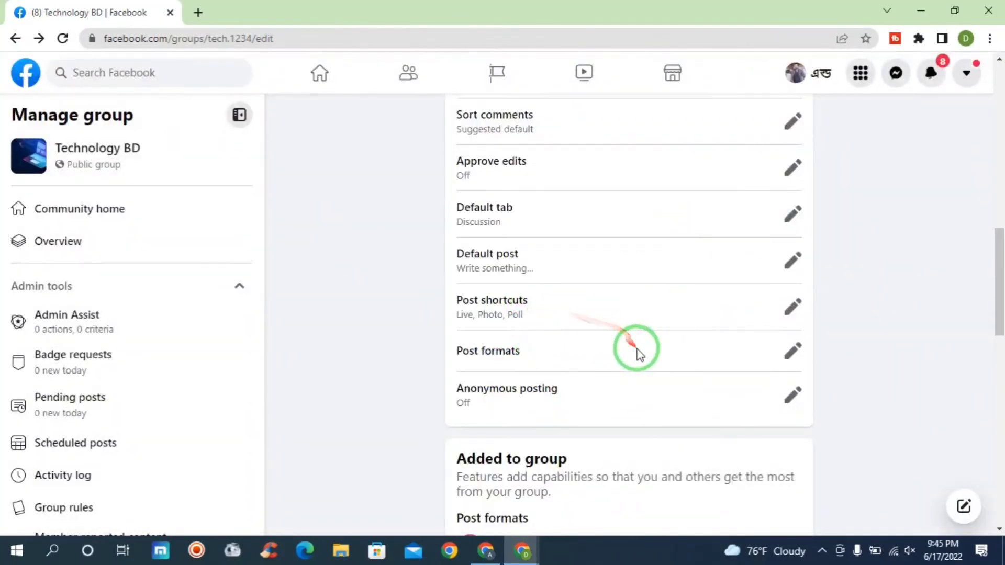
Review the post formats available in the group, turn off Add file, and save
{"action": "left_click", "coordinate": [802, 344]}
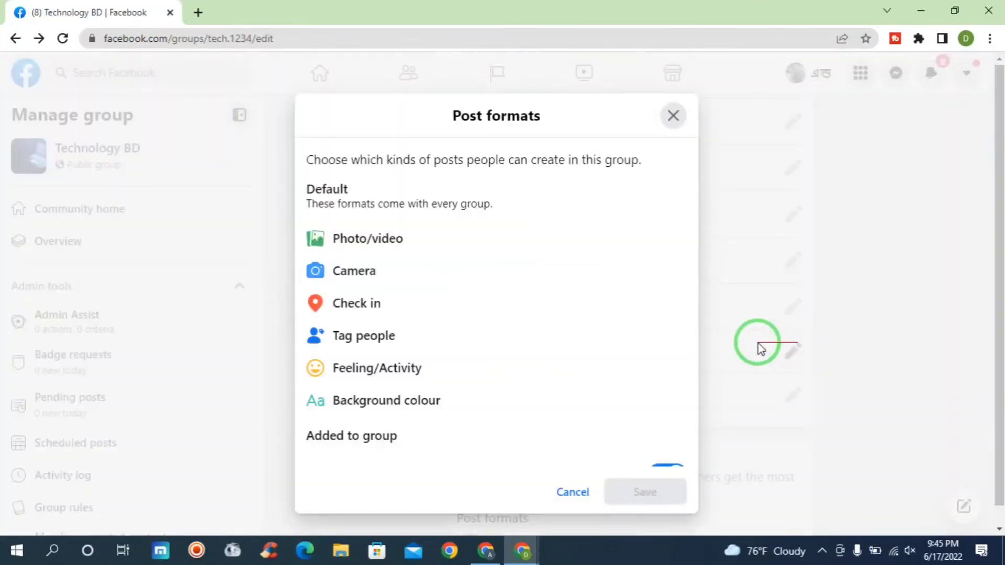
{"action": "scroll", "coordinate": [463, 350], "scroll_direction": "down", "scroll_amount": 3}
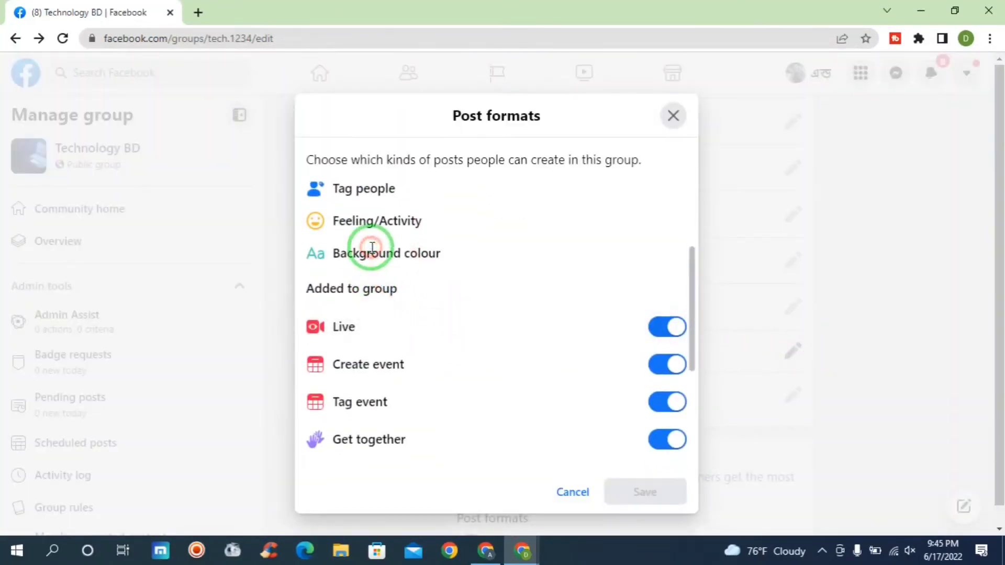
{"action": "scroll", "coordinate": [372, 248], "scroll_direction": "down", "scroll_amount": 5}
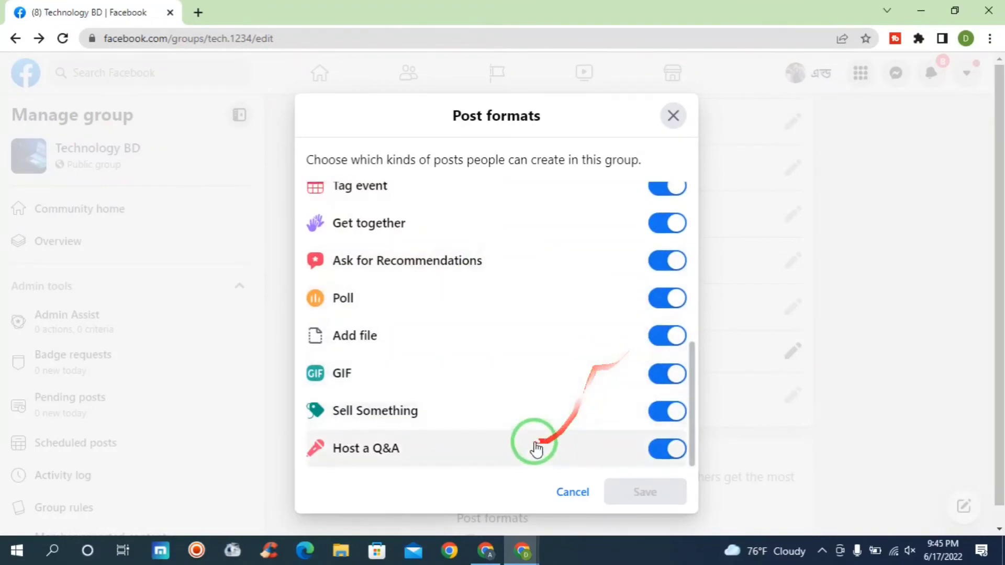
{"action": "scroll", "coordinate": [542, 409], "scroll_direction": "up", "scroll_amount": 5}
{"action": "scroll", "coordinate": [576, 373], "scroll_direction": "down", "scroll_amount": 5}
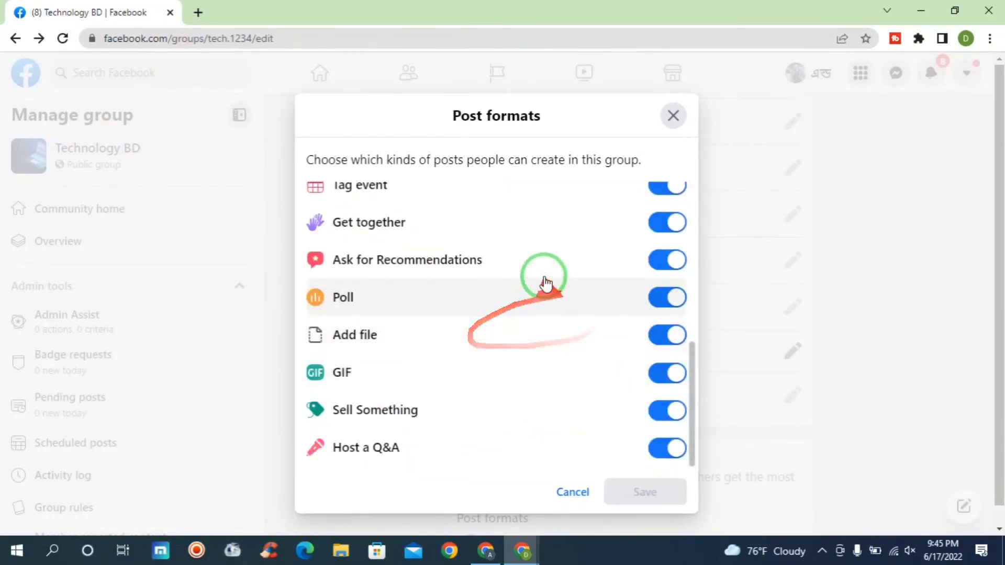
{"action": "left_click", "coordinate": [668, 334]}
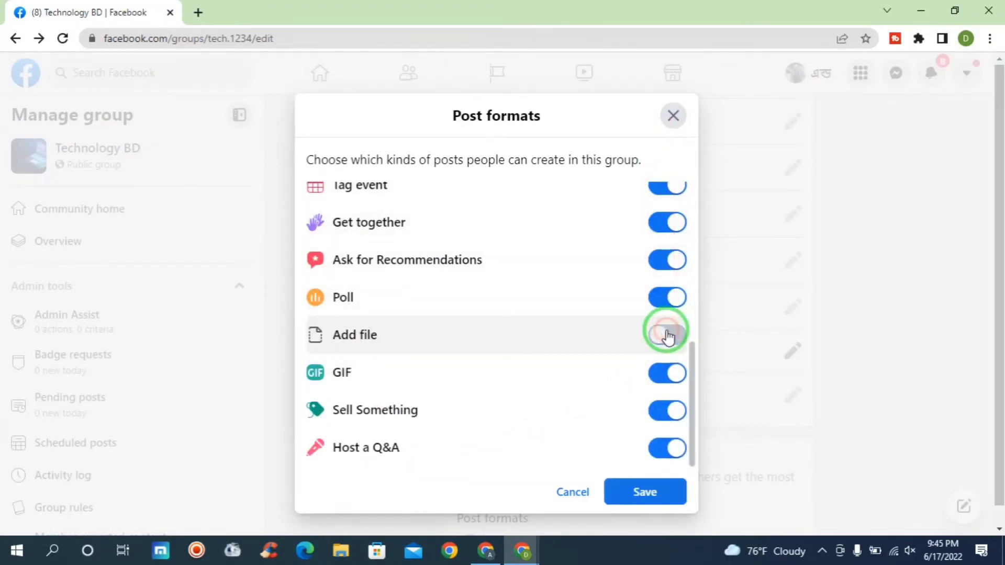
{"action": "left_click", "coordinate": [647, 496]}
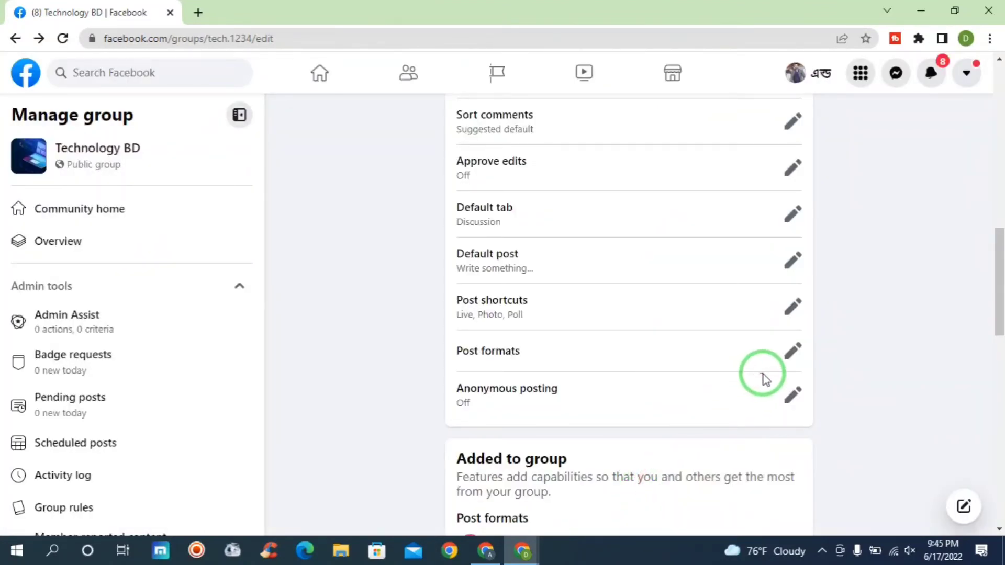
Check the post shortcuts without changing them, switch the Add file post format back on, and save
{"action": "left_click", "coordinate": [794, 310]}
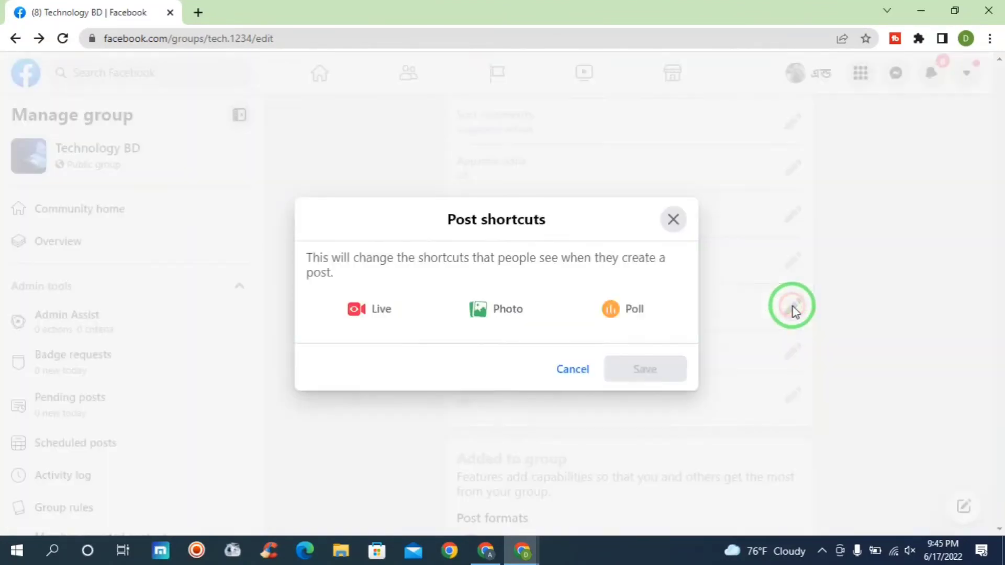
{"action": "left_click", "coordinate": [671, 214]}
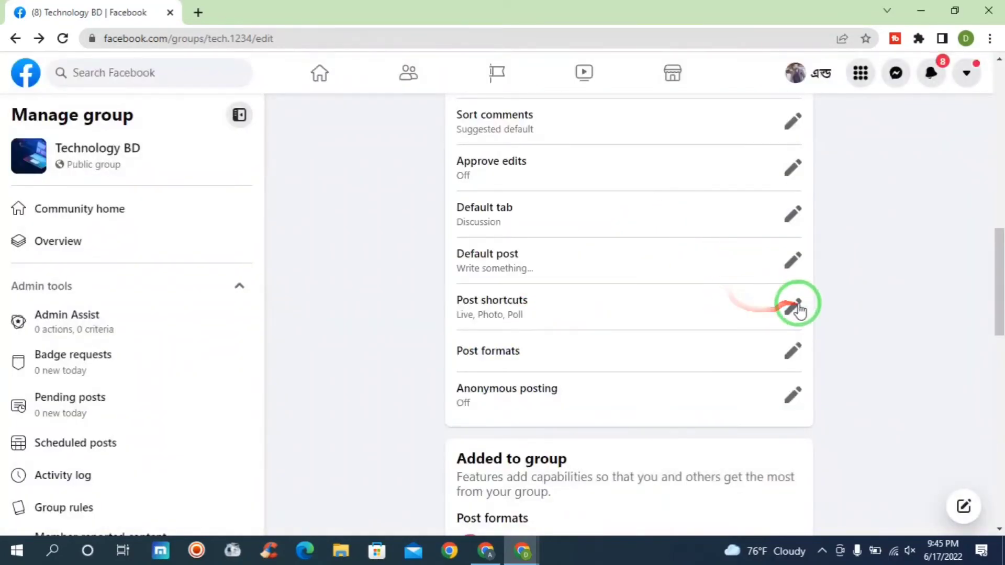
{"action": "left_click", "coordinate": [794, 353]}
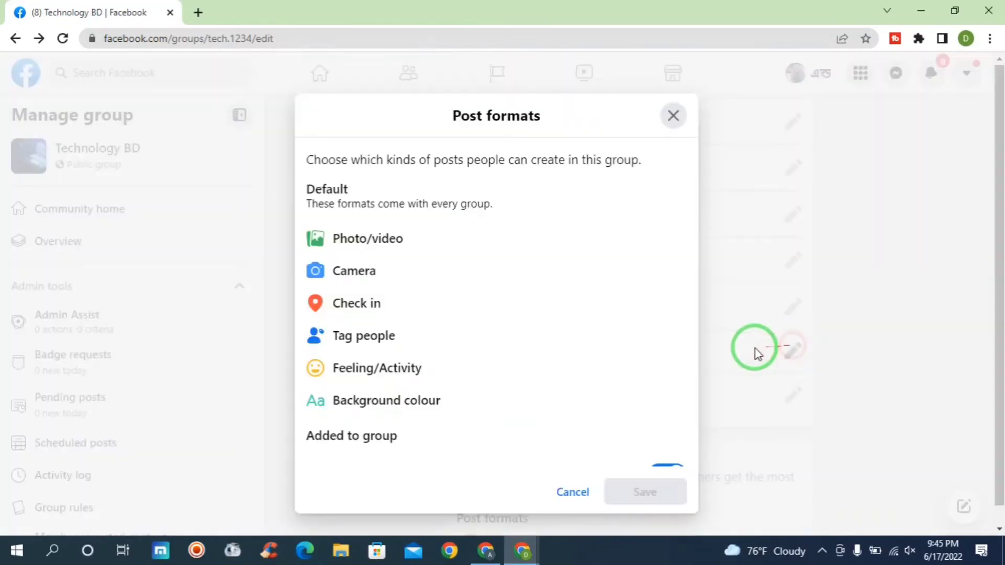
{"action": "scroll", "coordinate": [530, 352], "scroll_direction": "down", "scroll_amount": 6}
{"action": "left_click", "coordinate": [667, 335]}
{"action": "left_click", "coordinate": [644, 488]}
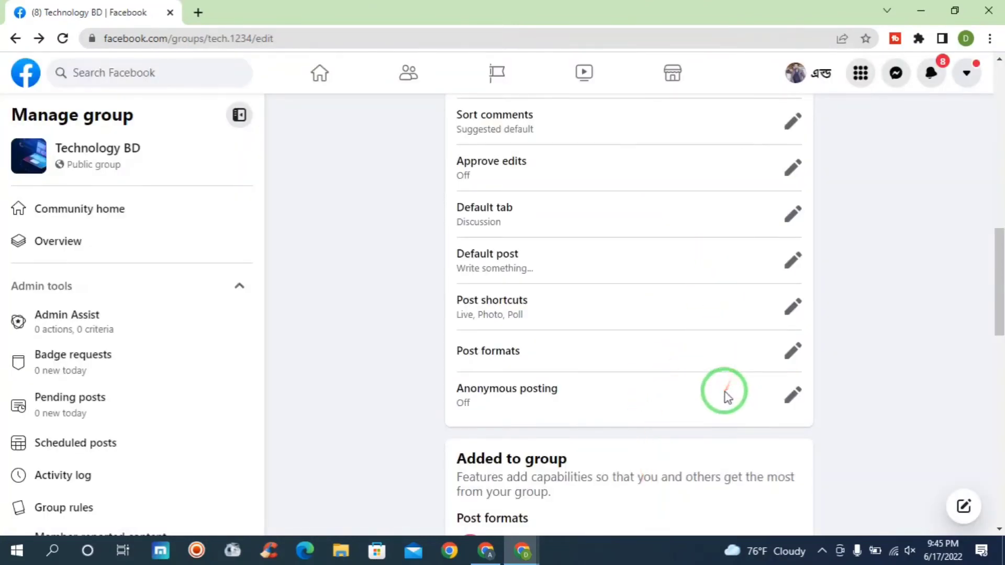
Try turning anonymous posts on, set them back to Off, and cancel the setting
{"action": "scroll", "coordinate": [722, 392], "scroll_direction": "down", "scroll_amount": 1}
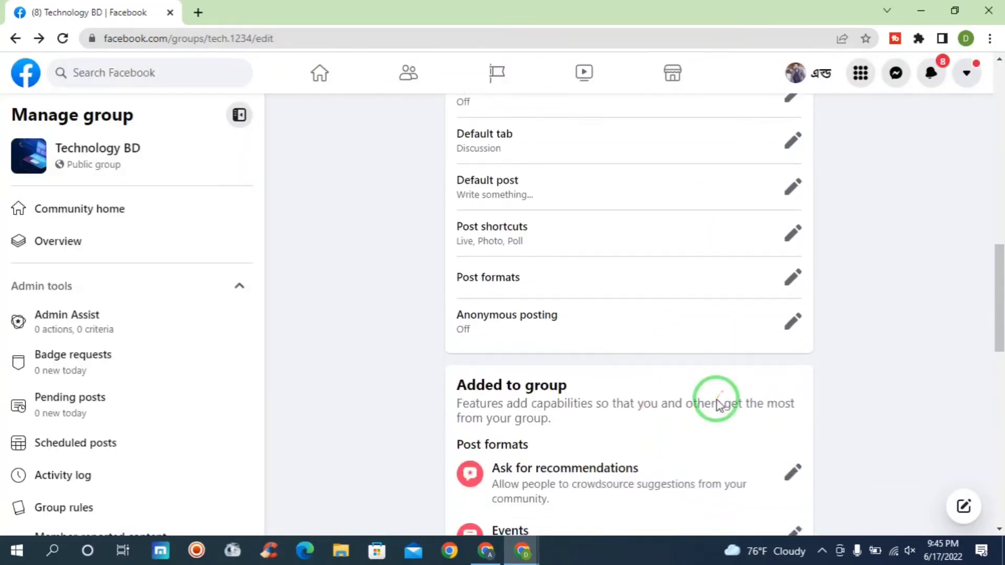
{"action": "left_click", "coordinate": [789, 323]}
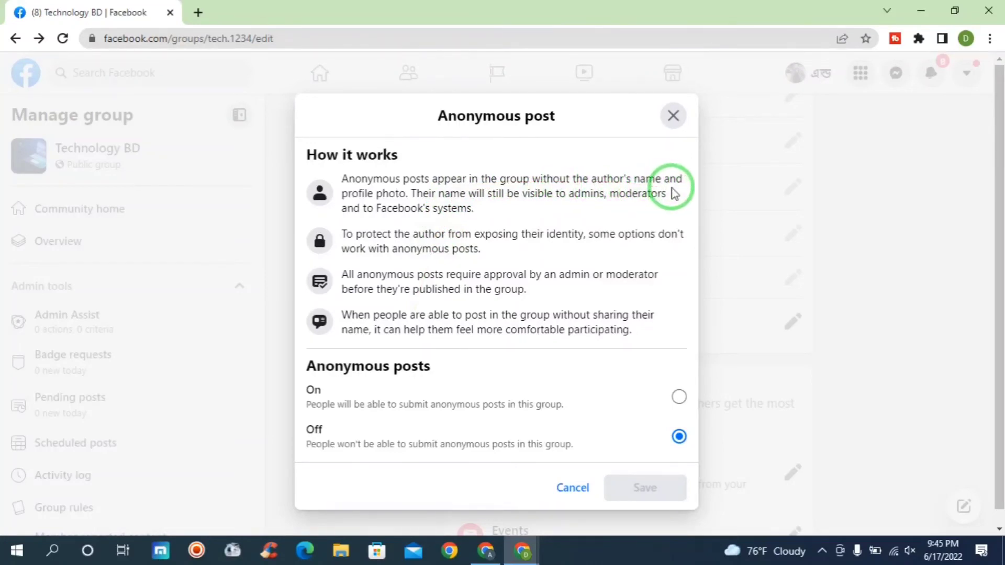
{"action": "scroll", "coordinate": [463, 267], "scroll_direction": "down", "scroll_amount": 1}
{"action": "left_click", "coordinate": [679, 381]}
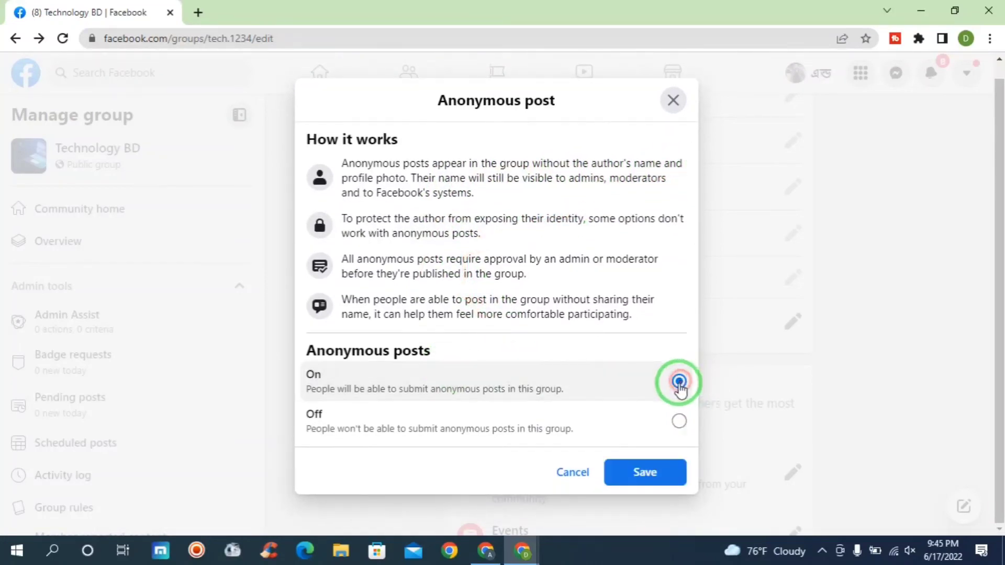
{"action": "left_click", "coordinate": [676, 423]}
{"action": "left_click", "coordinate": [568, 472]}
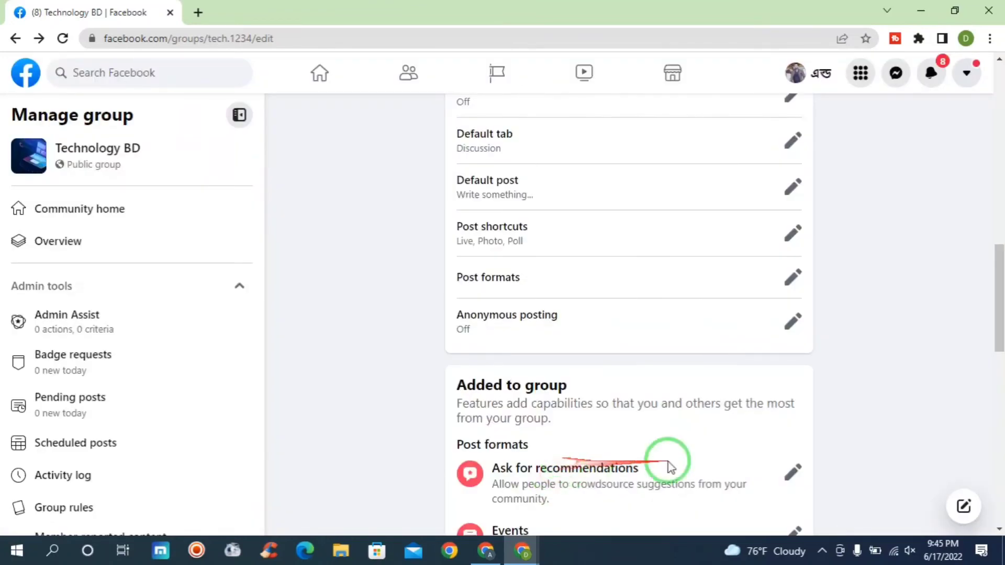
Review the post formats and badges added to the group, and check the Visual storyteller badge settings without changes
{"action": "scroll", "coordinate": [707, 463], "scroll_direction": "down", "scroll_amount": 3}
{"action": "scroll", "coordinate": [743, 450], "scroll_direction": "down", "scroll_amount": 1}
{"action": "scroll", "coordinate": [560, 329], "scroll_direction": "down", "scroll_amount": 2}
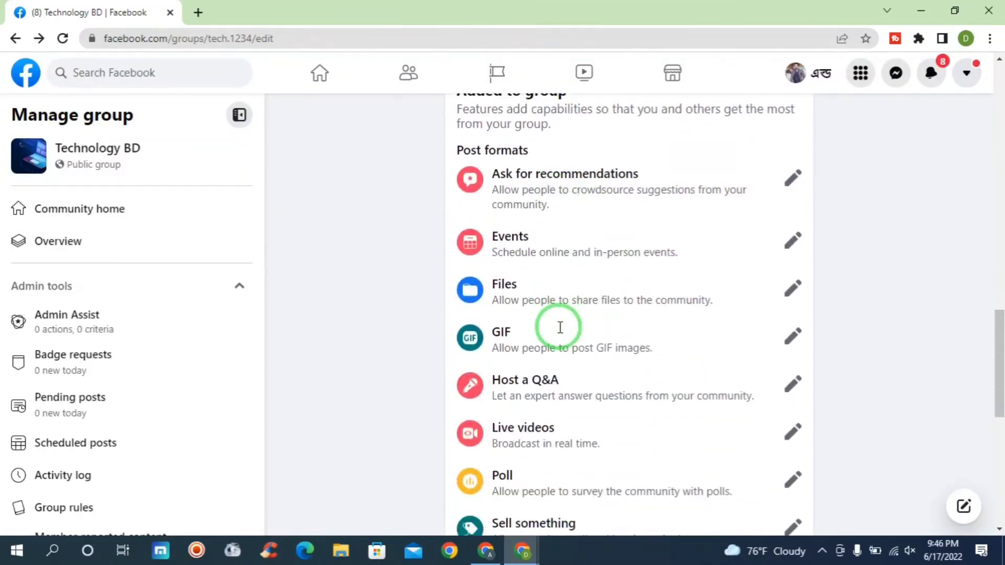
{"action": "scroll", "coordinate": [591, 188], "scroll_direction": "down", "scroll_amount": 5}
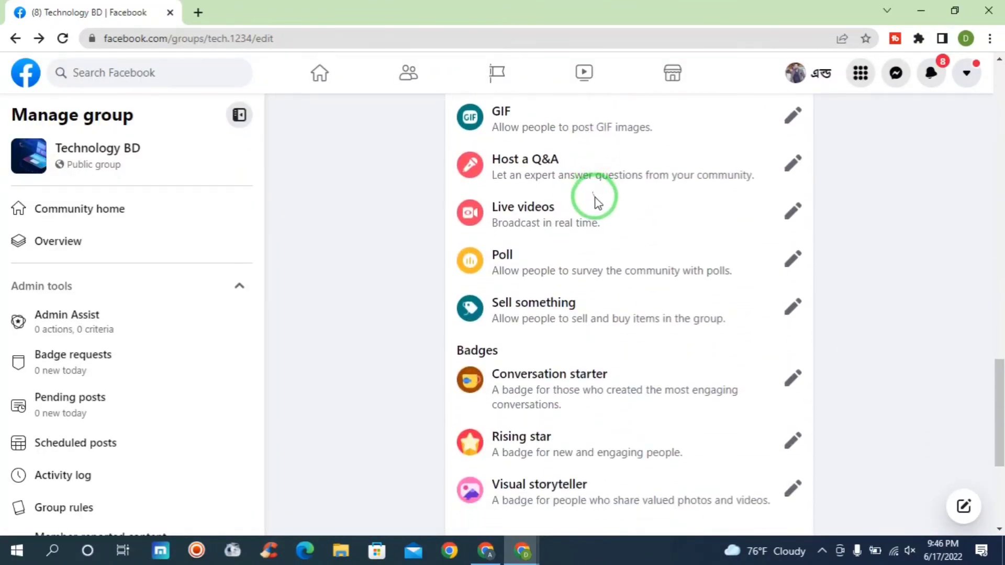
{"action": "scroll", "coordinate": [772, 251], "scroll_direction": "down", "scroll_amount": 1}
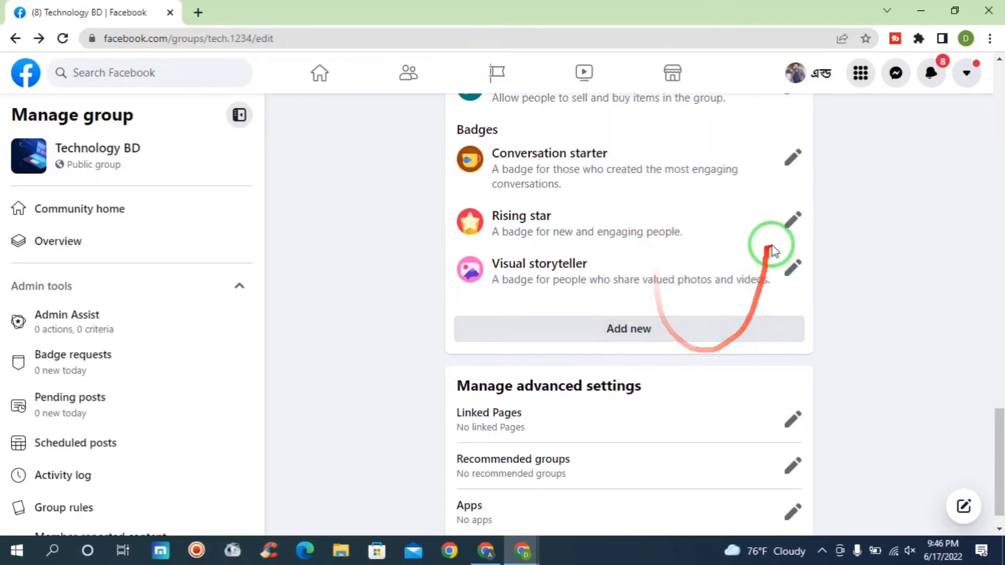
{"action": "left_click", "coordinate": [793, 273]}
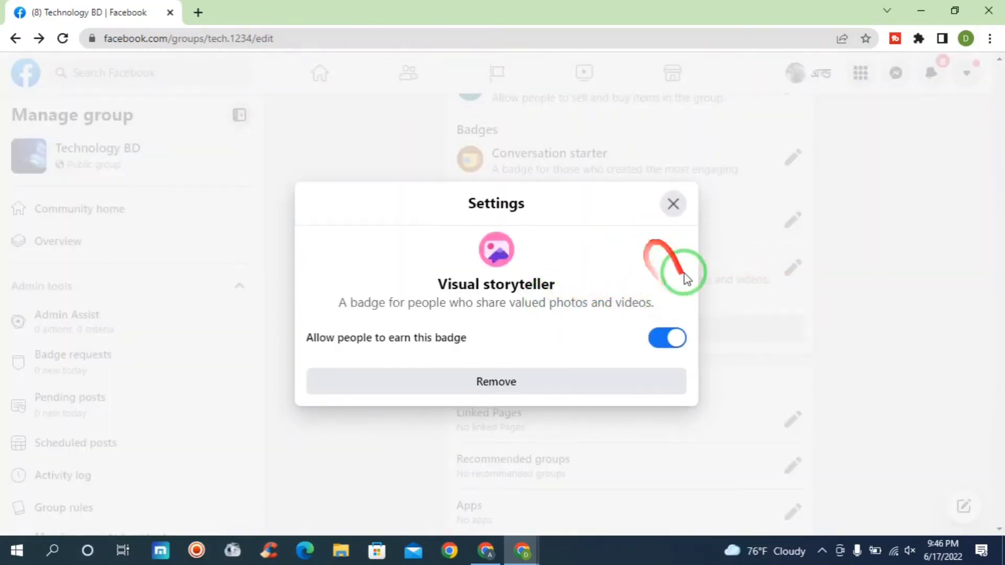
{"action": "left_click", "coordinate": [672, 207]}
{"action": "scroll", "coordinate": [821, 247], "scroll_direction": "up", "scroll_amount": 4}
{"action": "scroll", "coordinate": [674, 250], "scroll_direction": "down", "scroll_amount": 4}
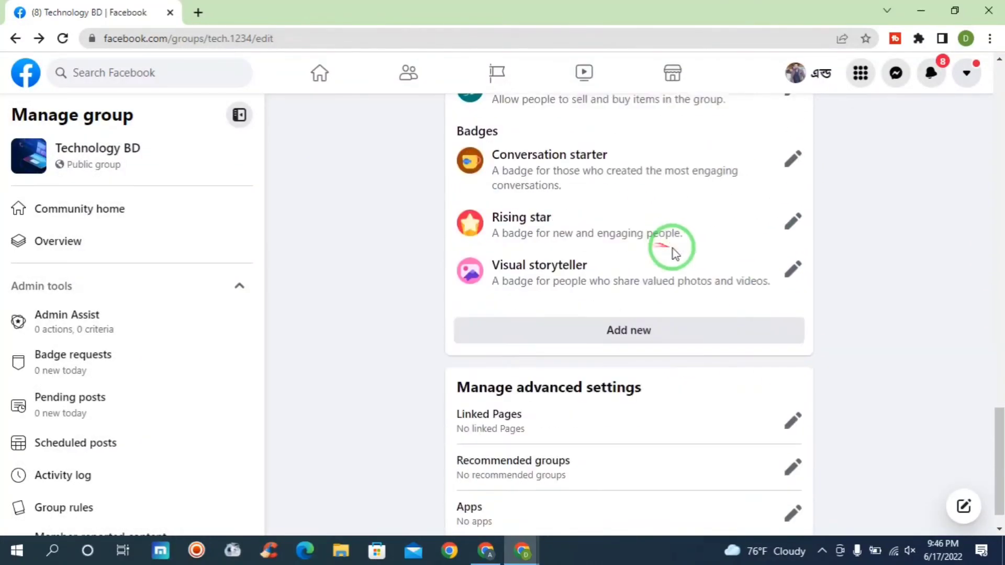
Check the advanced settings for recommended groups and group apps, closing each without changes
{"action": "scroll", "coordinate": [673, 250], "scroll_direction": "down", "scroll_amount": 1}
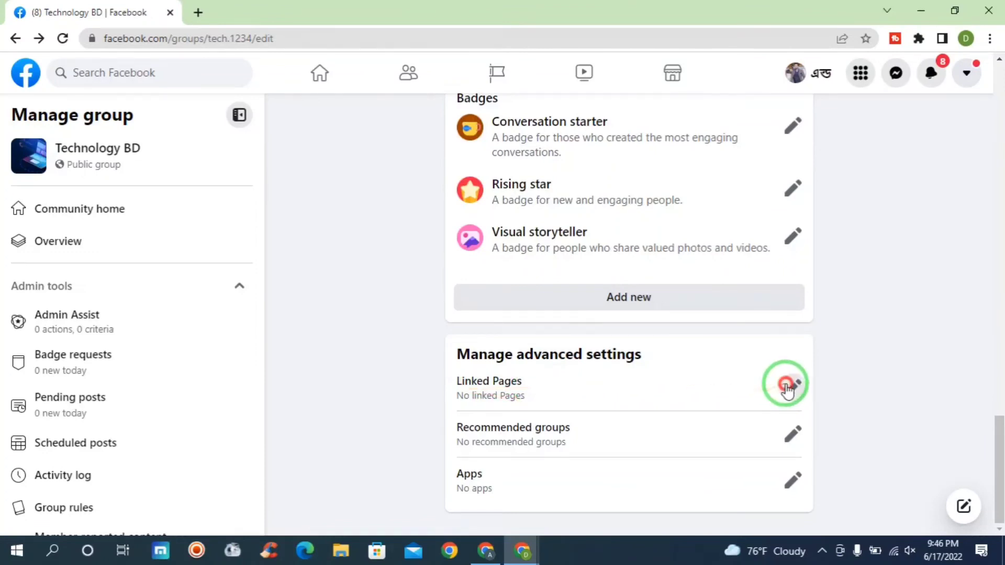
{"action": "left_click", "coordinate": [789, 435]}
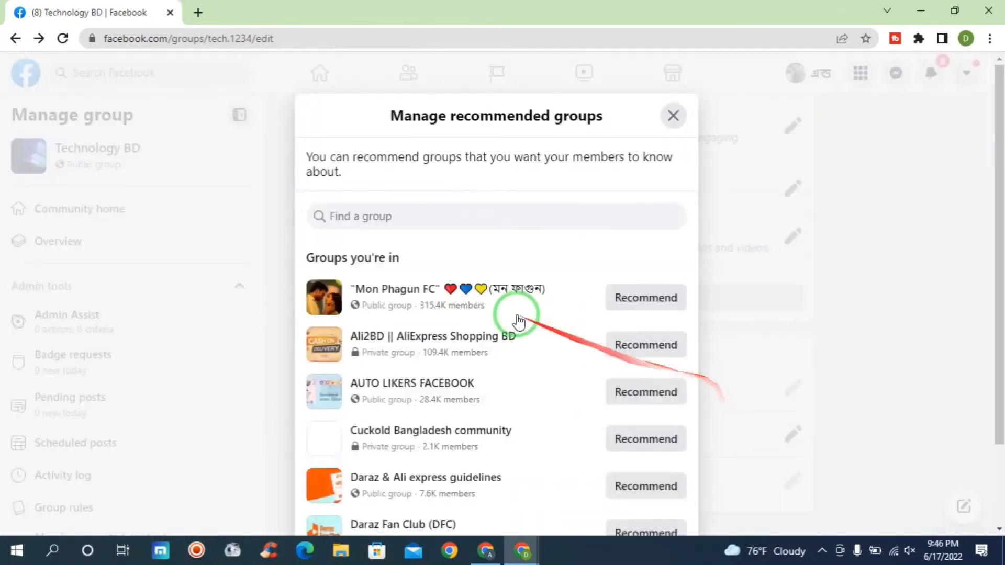
{"action": "left_click", "coordinate": [674, 117]}
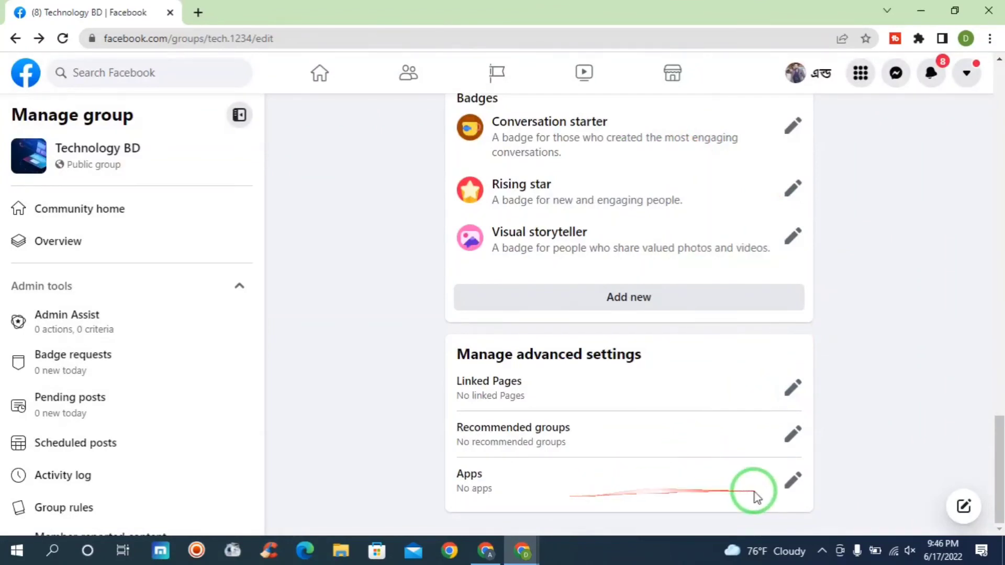
{"action": "left_click", "coordinate": [793, 483]}
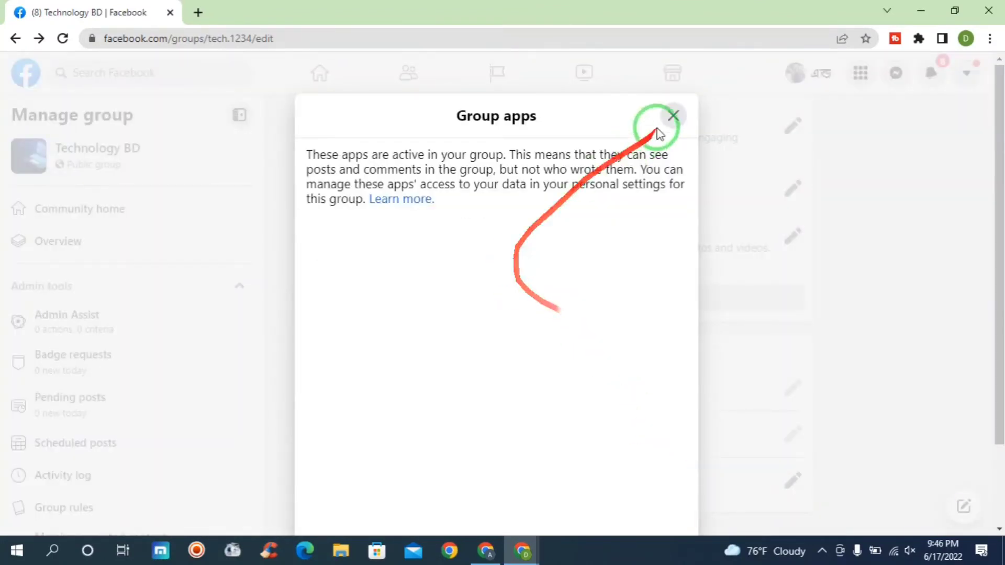
{"action": "left_click", "coordinate": [677, 116]}
{"action": "scroll", "coordinate": [434, 445], "scroll_direction": "up", "scroll_amount": 2}
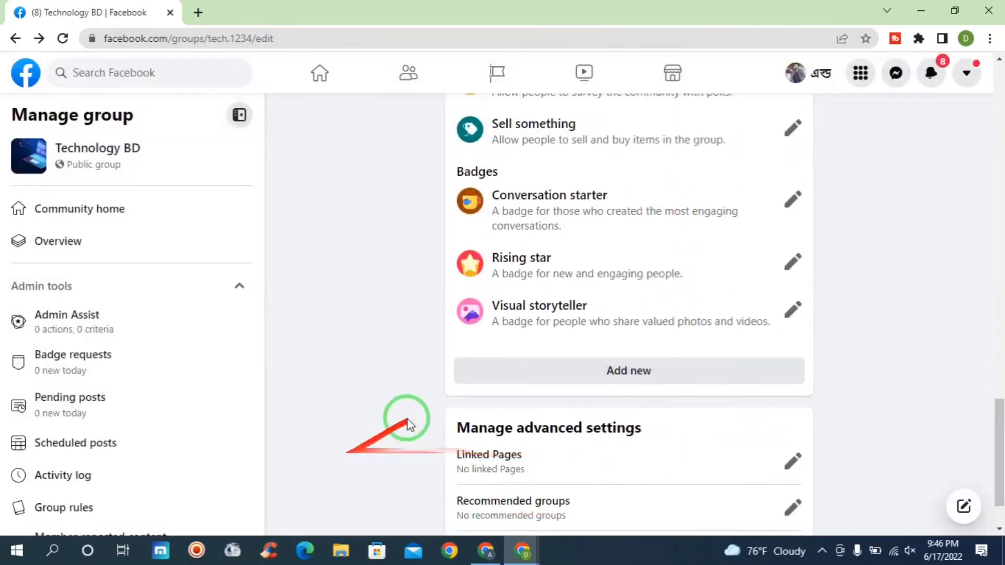
{"action": "scroll", "coordinate": [471, 413], "scroll_direction": "down", "scroll_amount": 2}
{"action": "scroll", "coordinate": [534, 392], "scroll_direction": "up", "scroll_amount": 15}
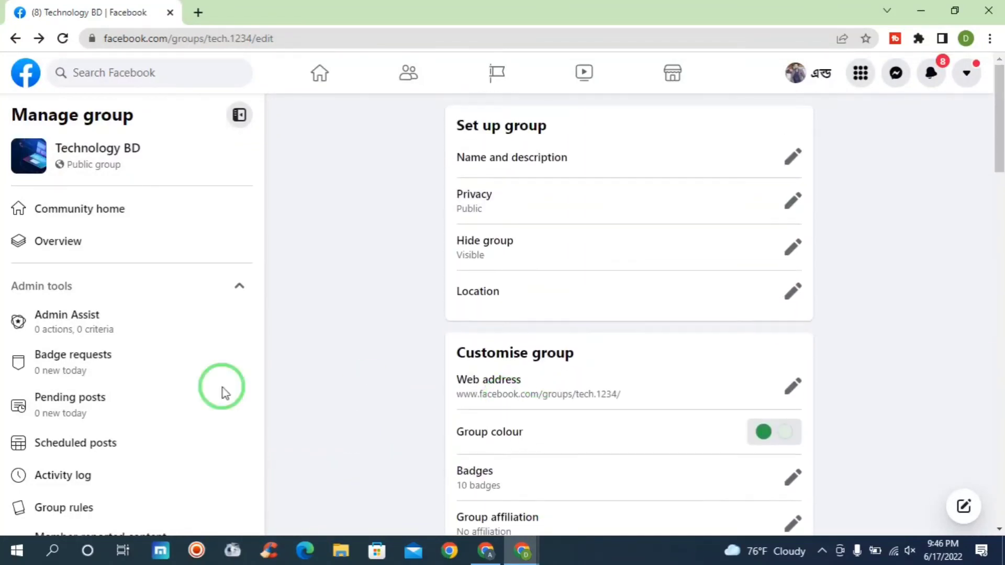
{"action": "scroll", "coordinate": [47, 397], "scroll_direction": "down", "scroll_amount": 5}
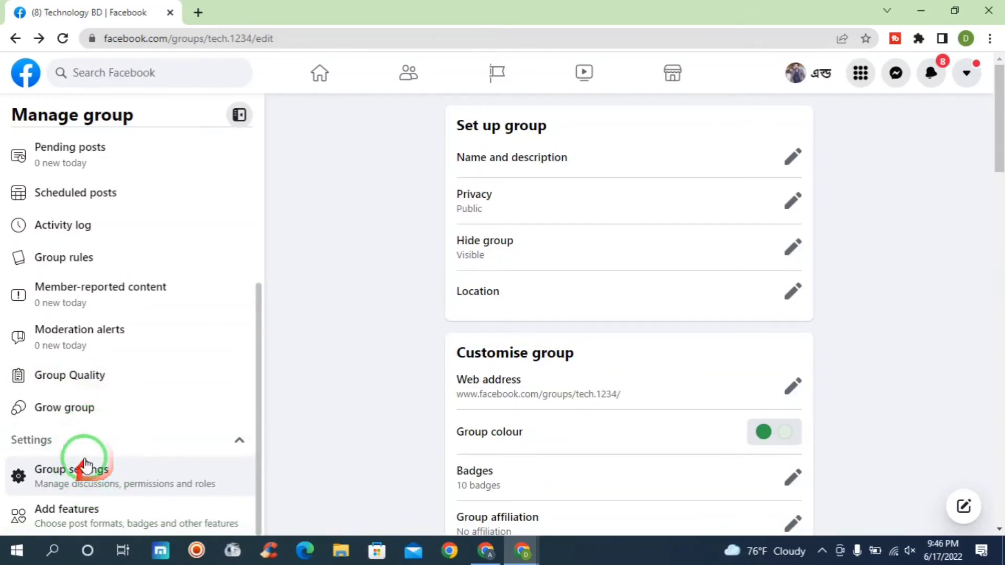
{"action": "scroll", "coordinate": [157, 398], "scroll_direction": "up", "scroll_amount": 5}
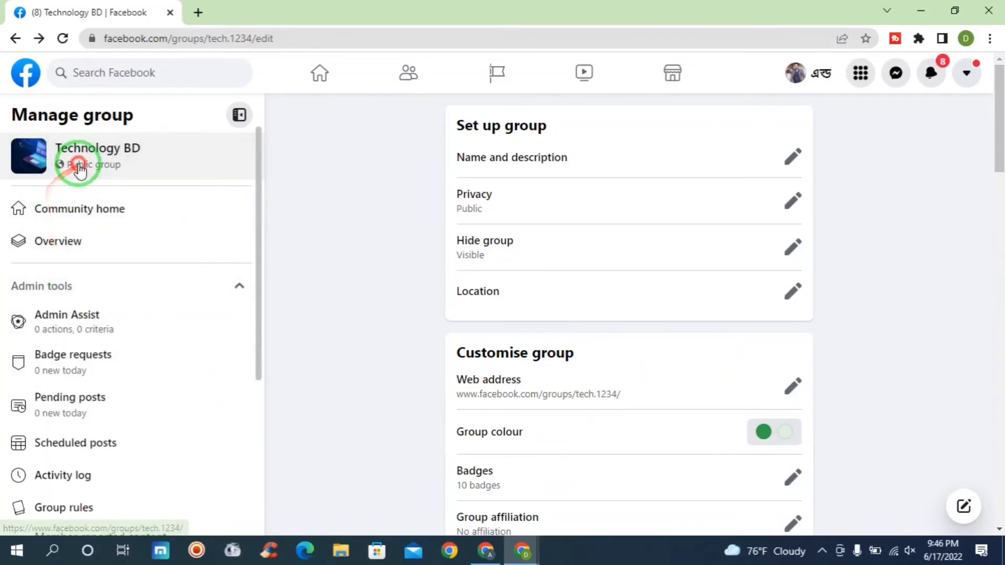
{"action": "left_click", "coordinate": [105, 166]}
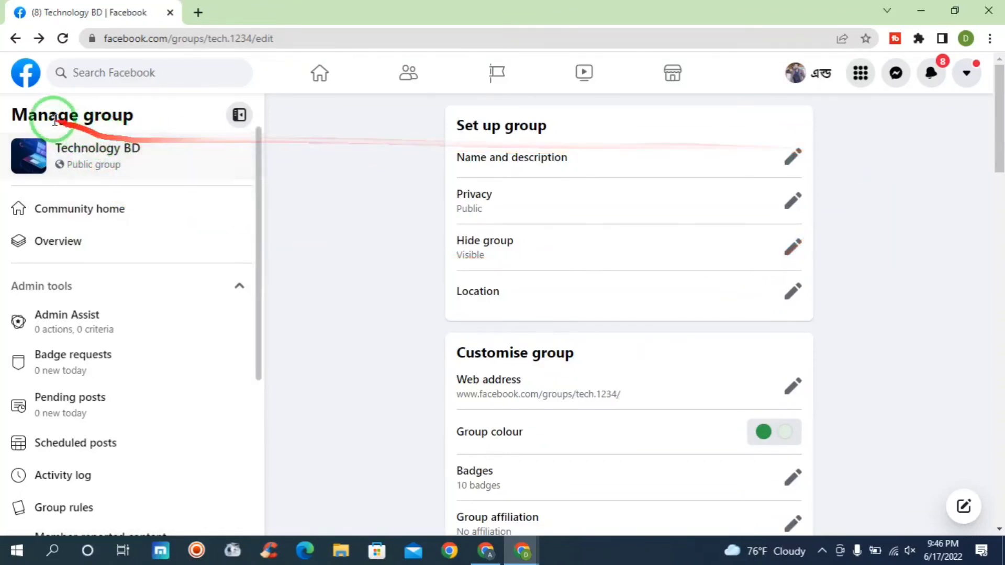
Return to the Facebook home page, go to Groups, reload the page, and open the managed group Technology BD
{"action": "left_click", "coordinate": [23, 76]}
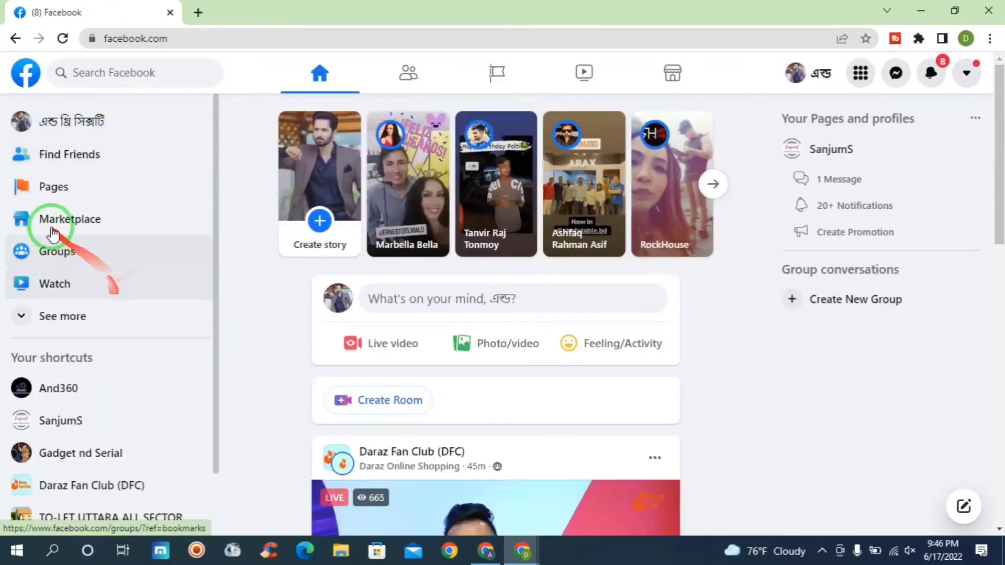
{"action": "left_click", "coordinate": [55, 254]}
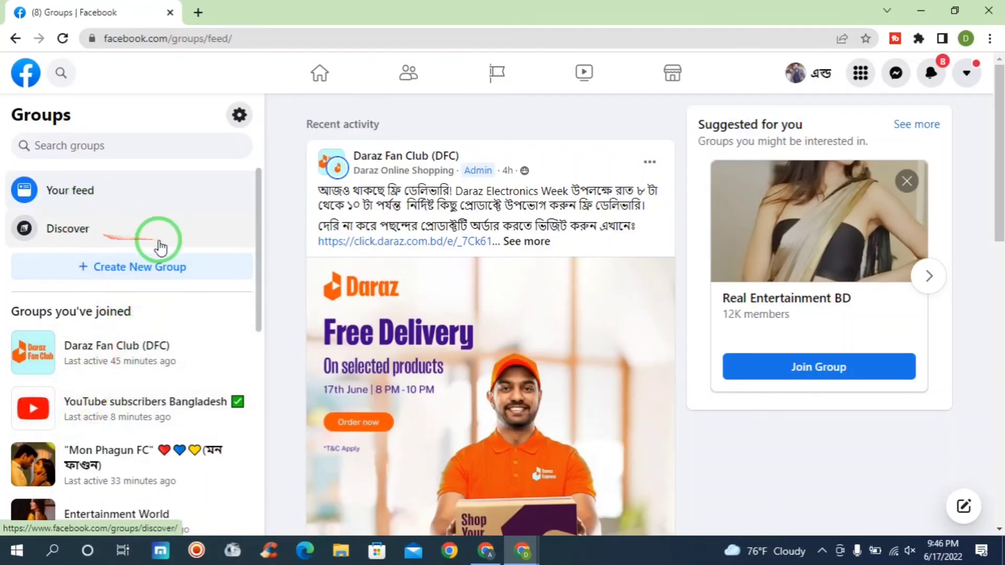
{"action": "left_click", "coordinate": [63, 40]}
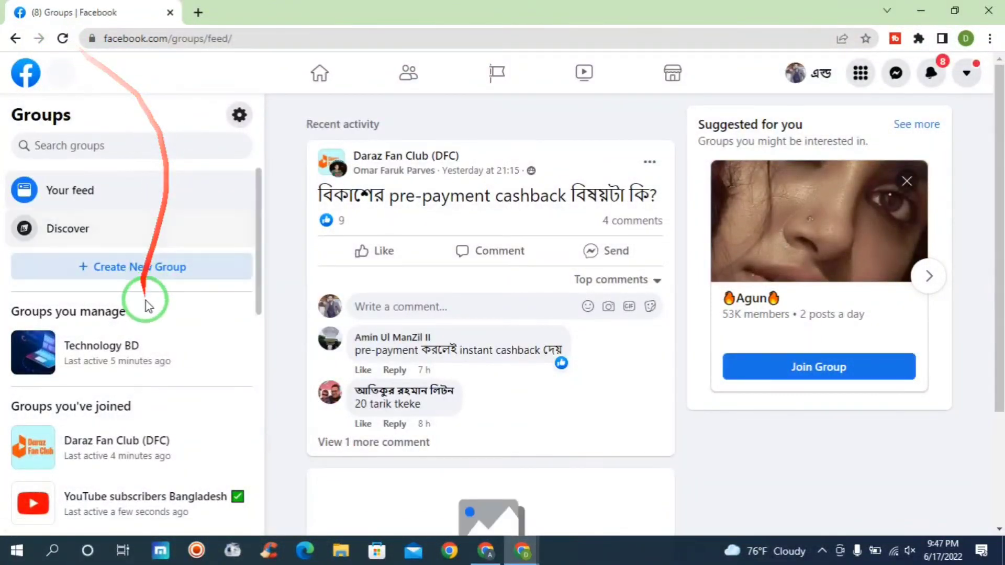
{"action": "left_click", "coordinate": [94, 352]}
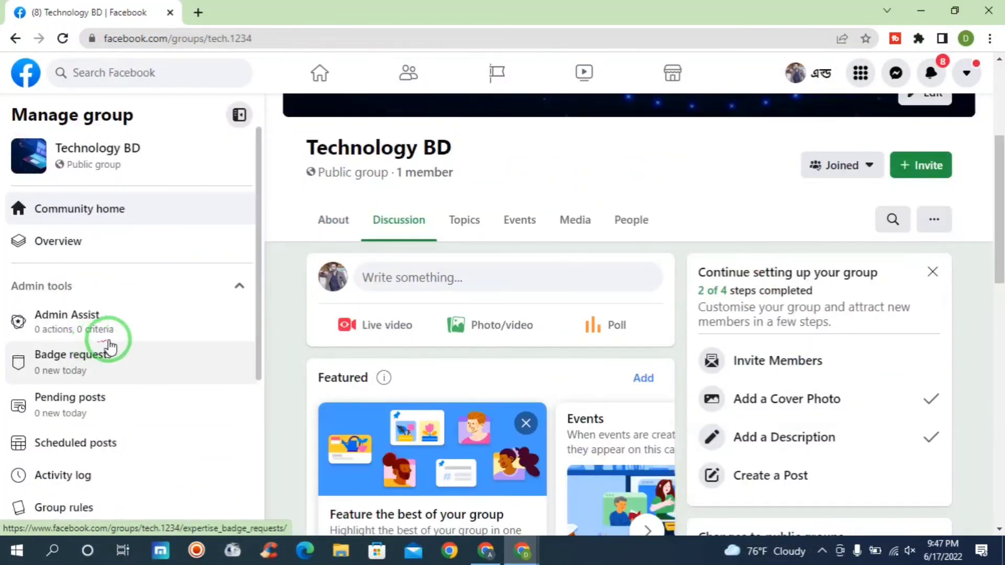
View the Technology BD group's member list and look through its members and visitors
{"action": "scroll", "coordinate": [658, 193], "scroll_direction": "up", "scroll_amount": 3}
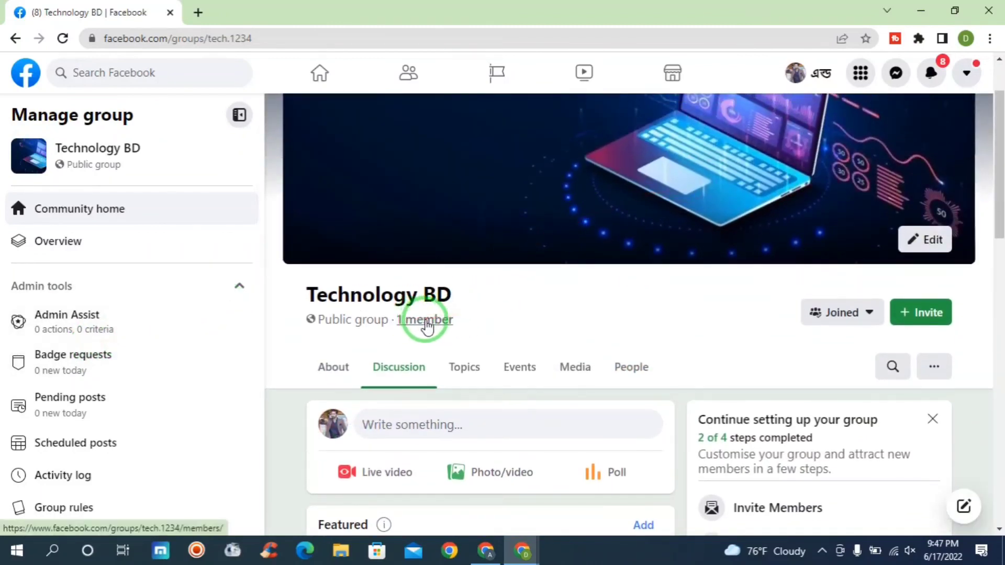
{"action": "left_click", "coordinate": [417, 322]}
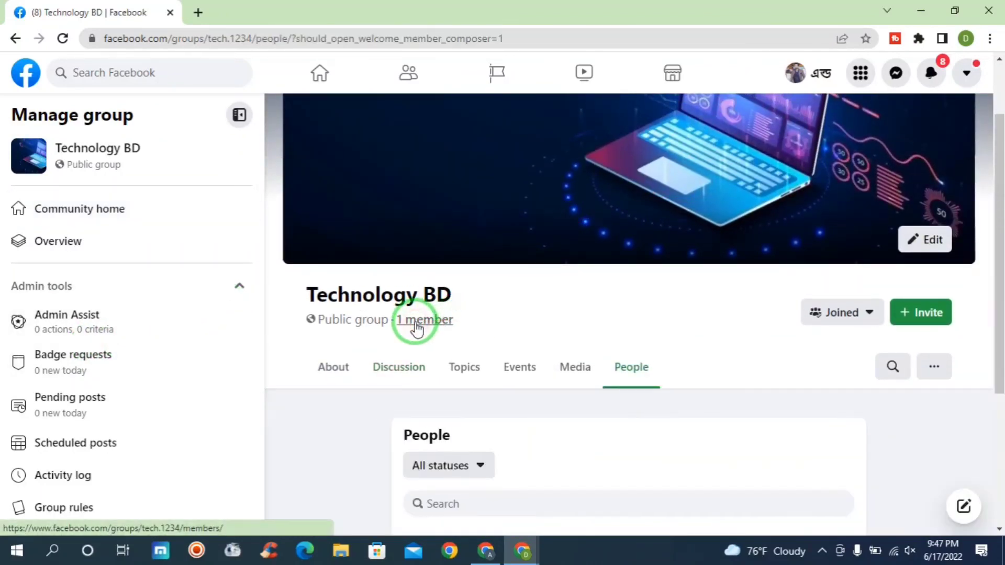
{"action": "scroll", "coordinate": [545, 319], "scroll_direction": "down", "scroll_amount": 3}
{"action": "scroll", "coordinate": [673, 274], "scroll_direction": "down", "scroll_amount": 2}
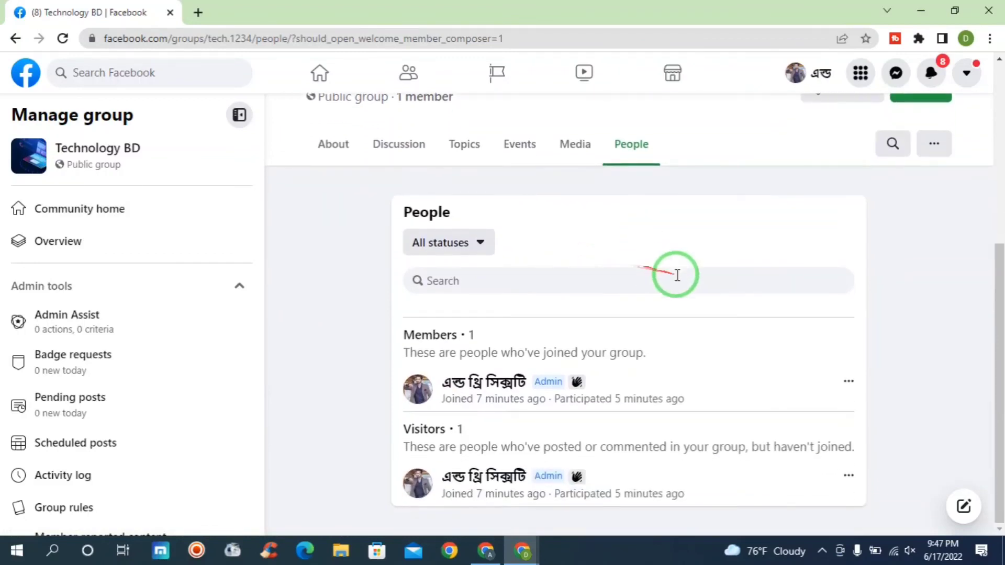
Check the options for inviting friends to the Technology BD group, and close the invitation dialog without sending any invitations
{"action": "scroll", "coordinate": [745, 299], "scroll_direction": "up", "scroll_amount": 5}
{"action": "scroll", "coordinate": [689, 299], "scroll_direction": "down", "scroll_amount": 4}
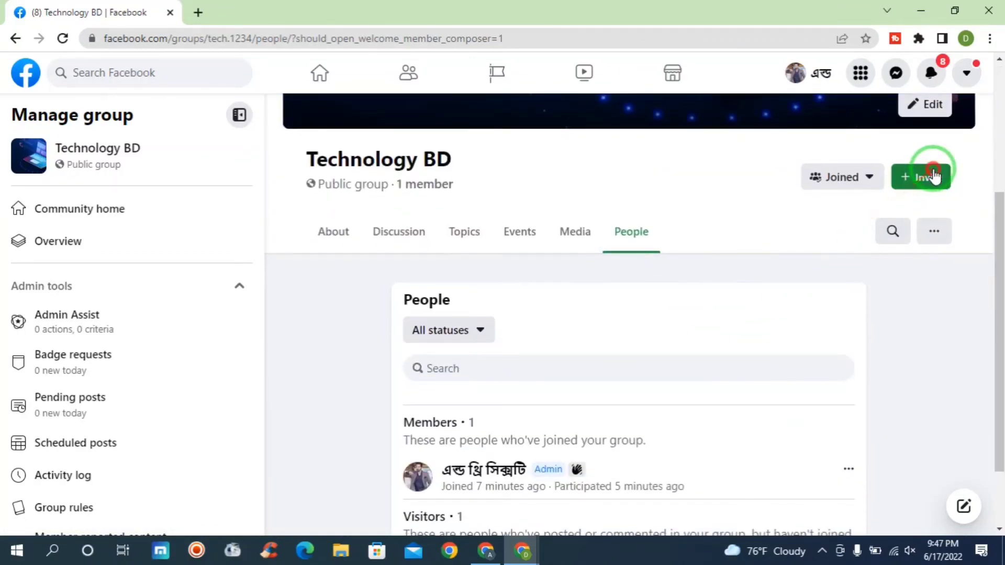
{"action": "left_click", "coordinate": [935, 177]}
{"action": "left_click", "coordinate": [798, 226]}
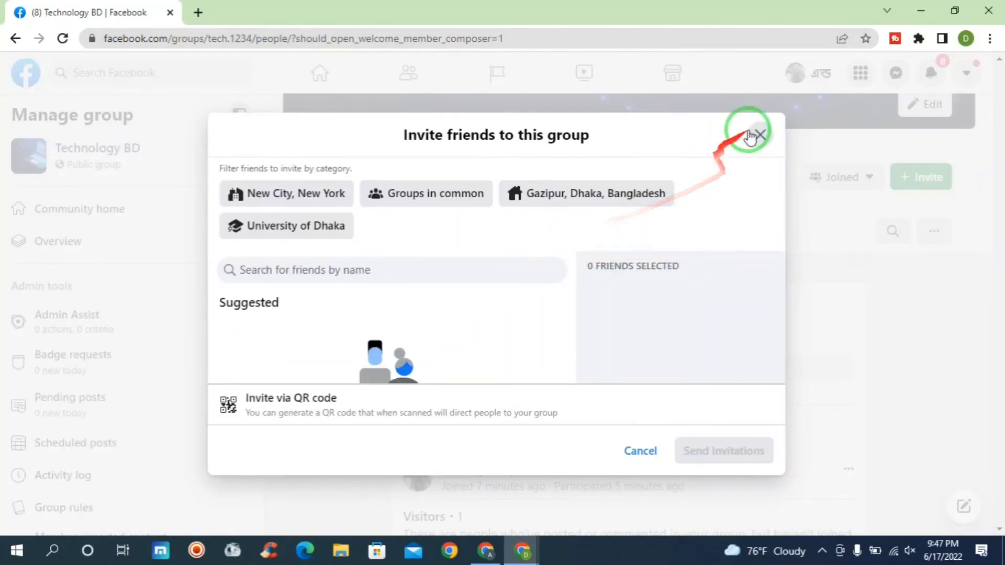
{"action": "left_click", "coordinate": [759, 135]}
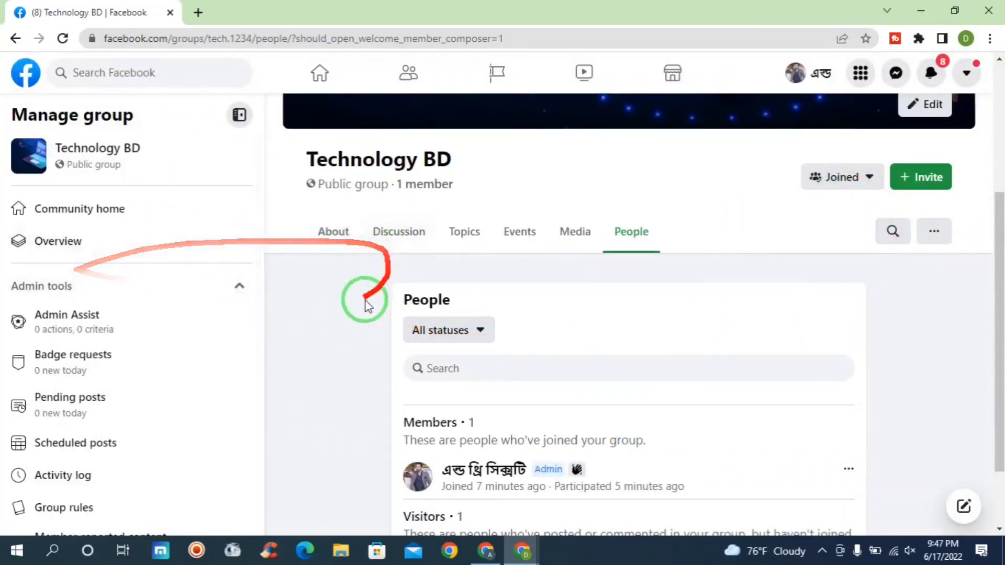
Open the group's Admin Assist tool and go through its introduction up to the Set up admin assist page
{"action": "scroll", "coordinate": [104, 340], "scroll_direction": "down", "scroll_amount": 3}
{"action": "scroll", "coordinate": [94, 314], "scroll_direction": "up", "scroll_amount": 2}
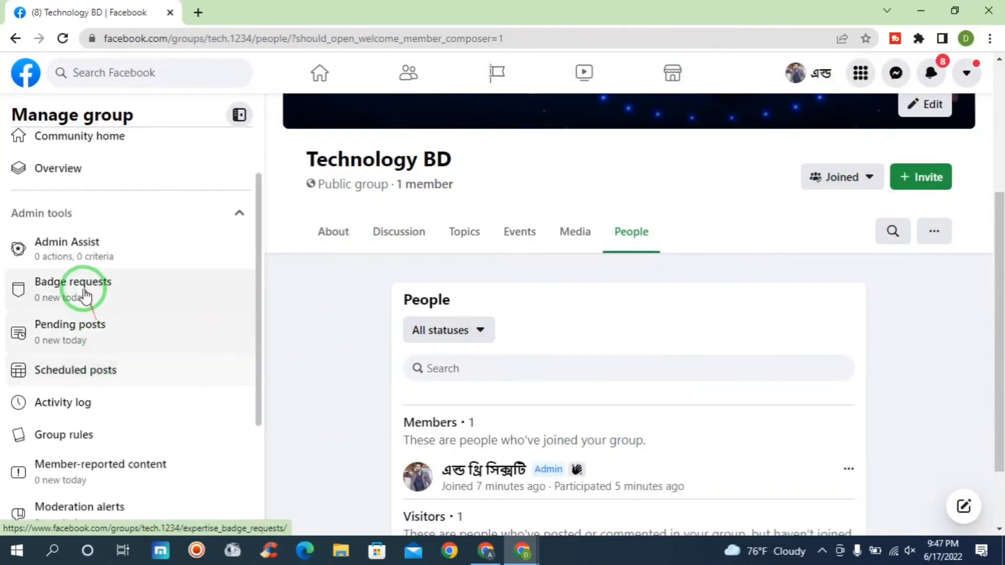
{"action": "left_click", "coordinate": [95, 247]}
{"action": "scroll", "coordinate": [525, 315], "scroll_direction": "down", "scroll_amount": 1}
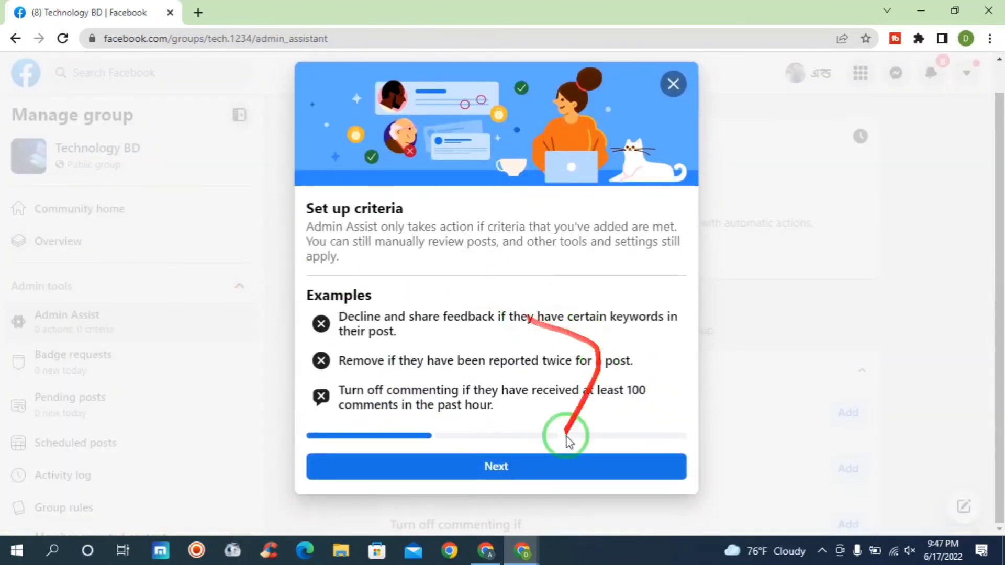
{"action": "left_click", "coordinate": [496, 471]}
{"action": "left_click", "coordinate": [492, 399]}
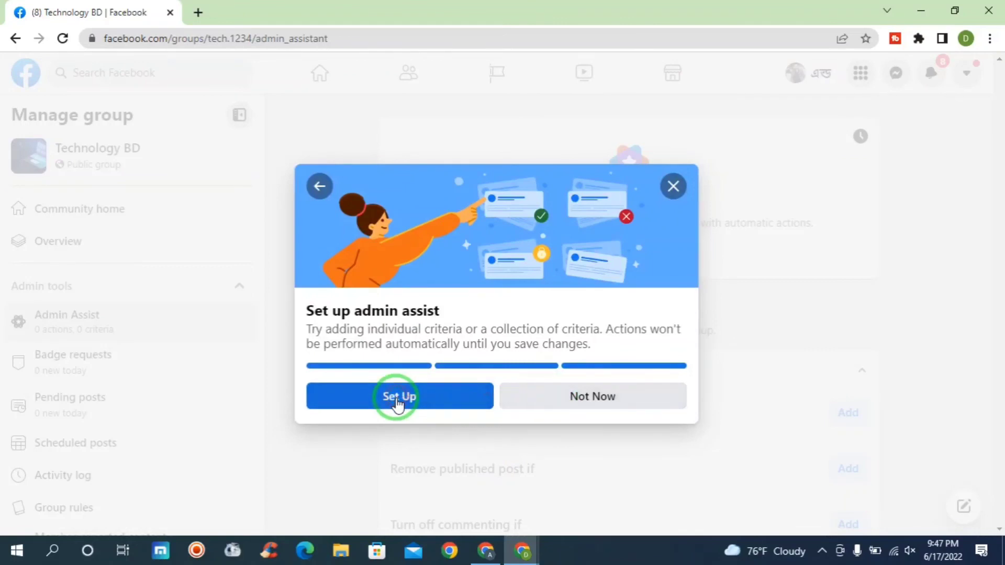
Start the Admin Assist setup, look through the preset criteria for posts, and close the list without adding any
{"action": "left_click", "coordinate": [398, 404]}
{"action": "scroll", "coordinate": [455, 272], "scroll_direction": "down", "scroll_amount": 1}
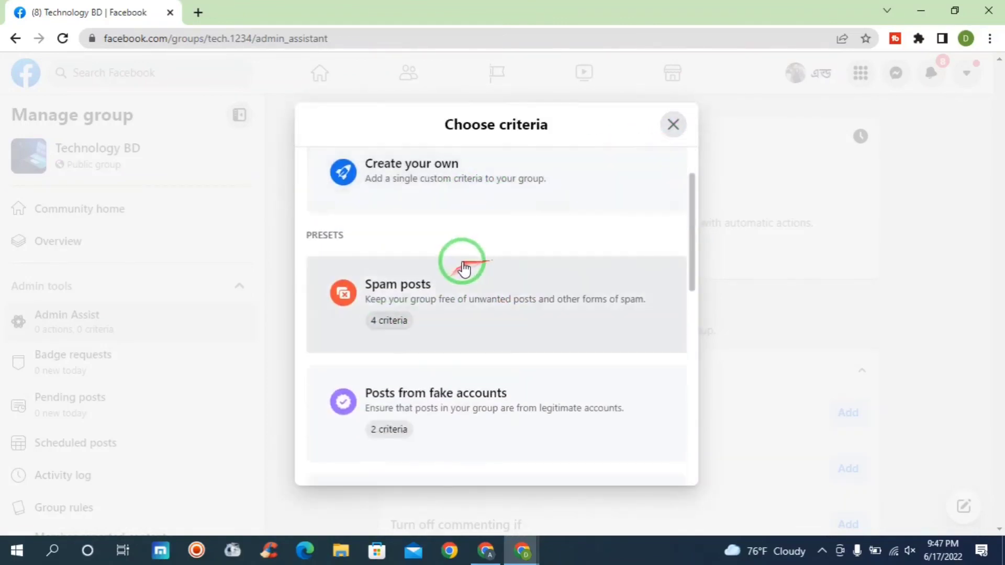
{"action": "scroll", "coordinate": [471, 209], "scroll_direction": "down", "scroll_amount": 5}
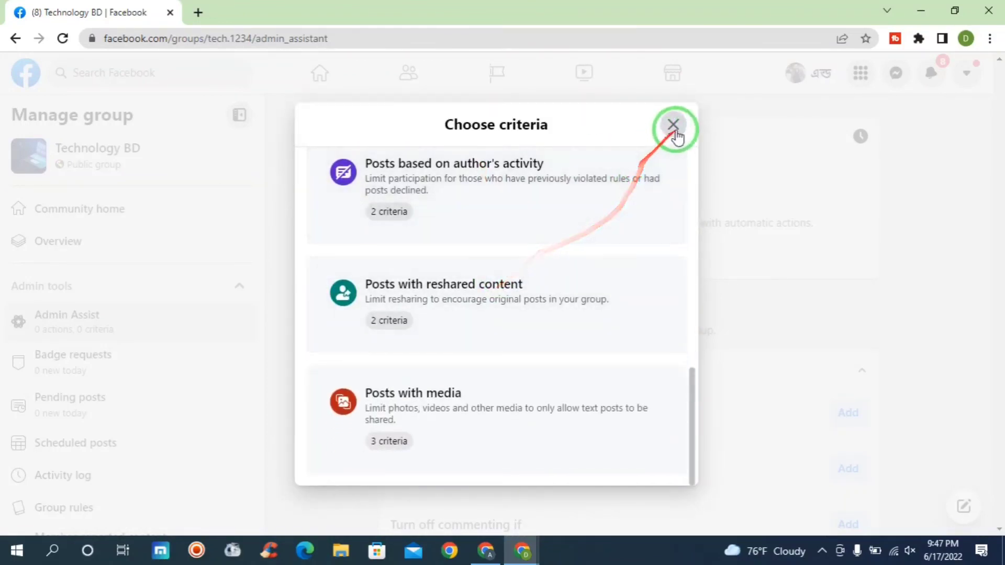
{"action": "left_click", "coordinate": [674, 130]}
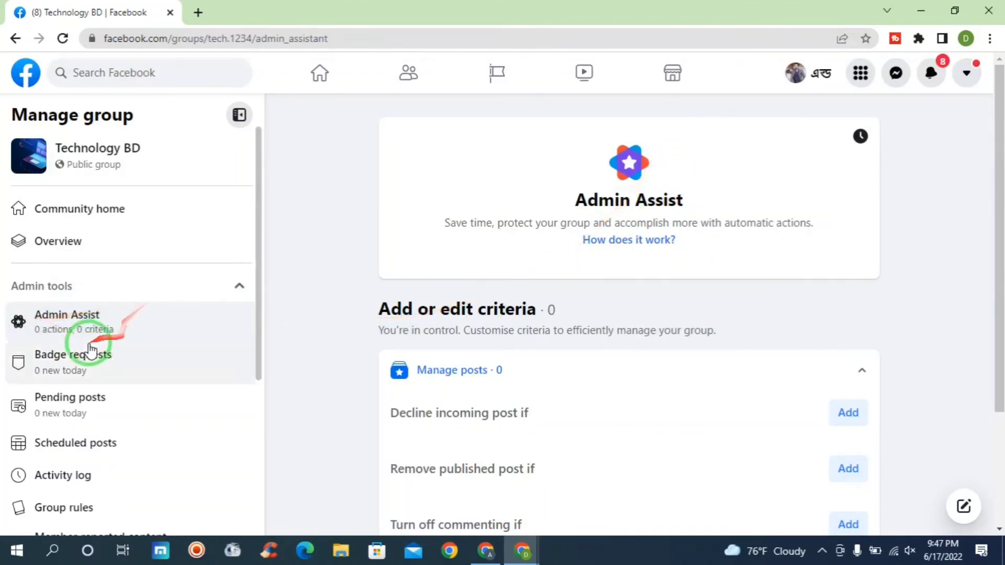
View the group's badge requests, and open the group rules to start setting up rules
{"action": "scroll", "coordinate": [117, 279], "scroll_direction": "down", "scroll_amount": 1}
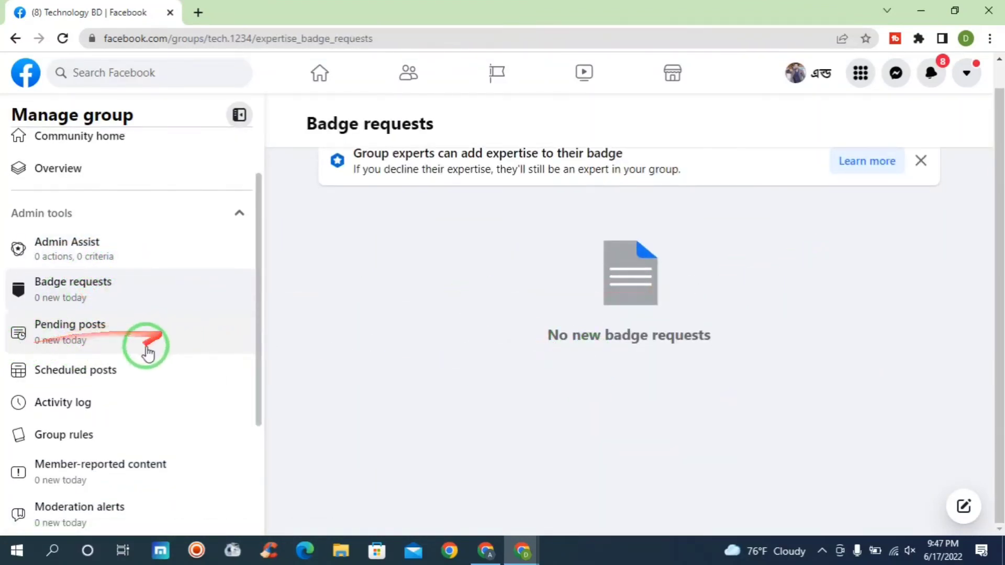
{"action": "scroll", "coordinate": [146, 348], "scroll_direction": "down", "scroll_amount": 3}
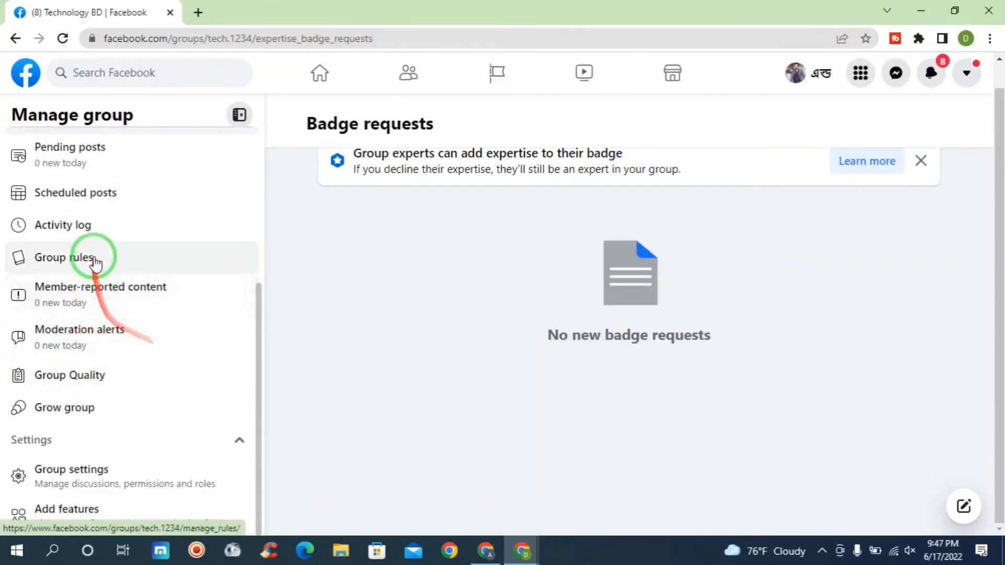
{"action": "left_click", "coordinate": [59, 262]}
{"action": "left_click", "coordinate": [608, 313]}
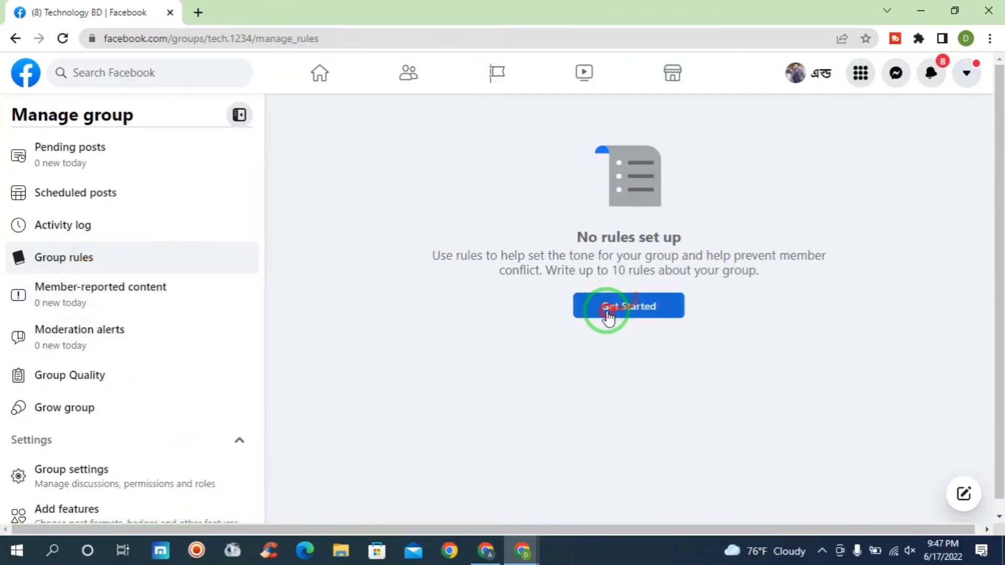